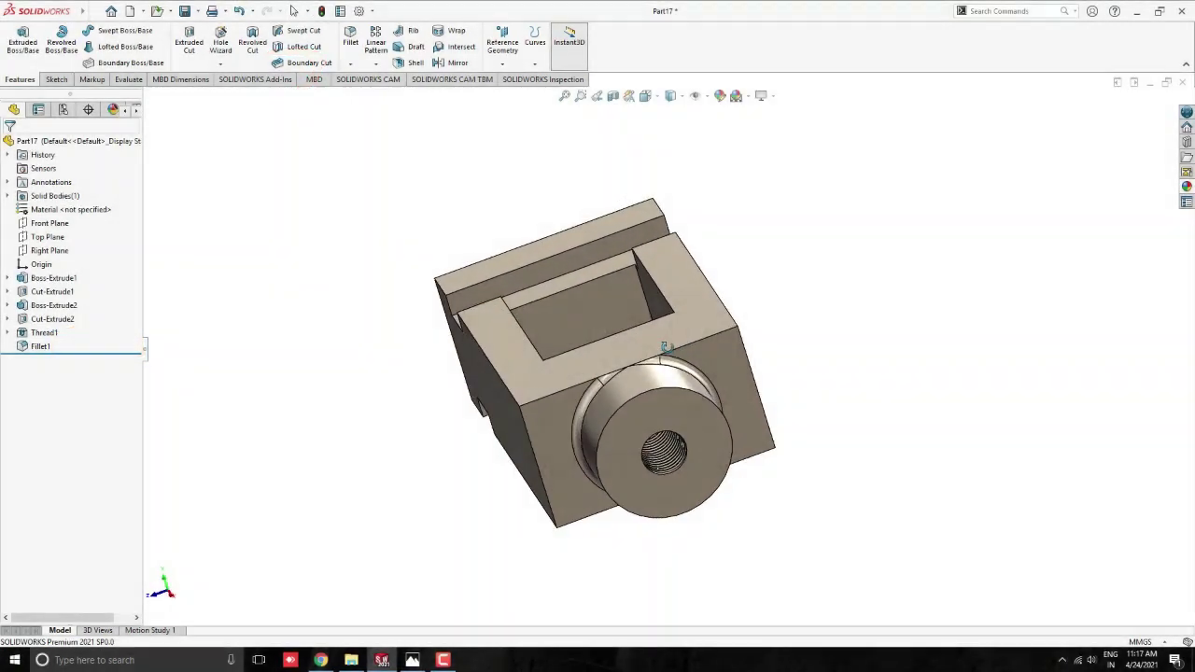
Orbit the finished slotted block with its boss to view it from several sides
{"action": "mouse_move", "coordinate": [667, 347]}
{"action": "middle_mouse_down"}
{"action": "mouse_move", "coordinate": [606, 261]}
{"action": "mouse_move", "coordinate": [555, 267]}
{"action": "mouse_move", "coordinate": [438, 219]}
{"action": "mouse_move", "coordinate": [376, 248]}
{"action": "mouse_move", "coordinate": [410, 268]}
{"action": "middle_mouse_up"}
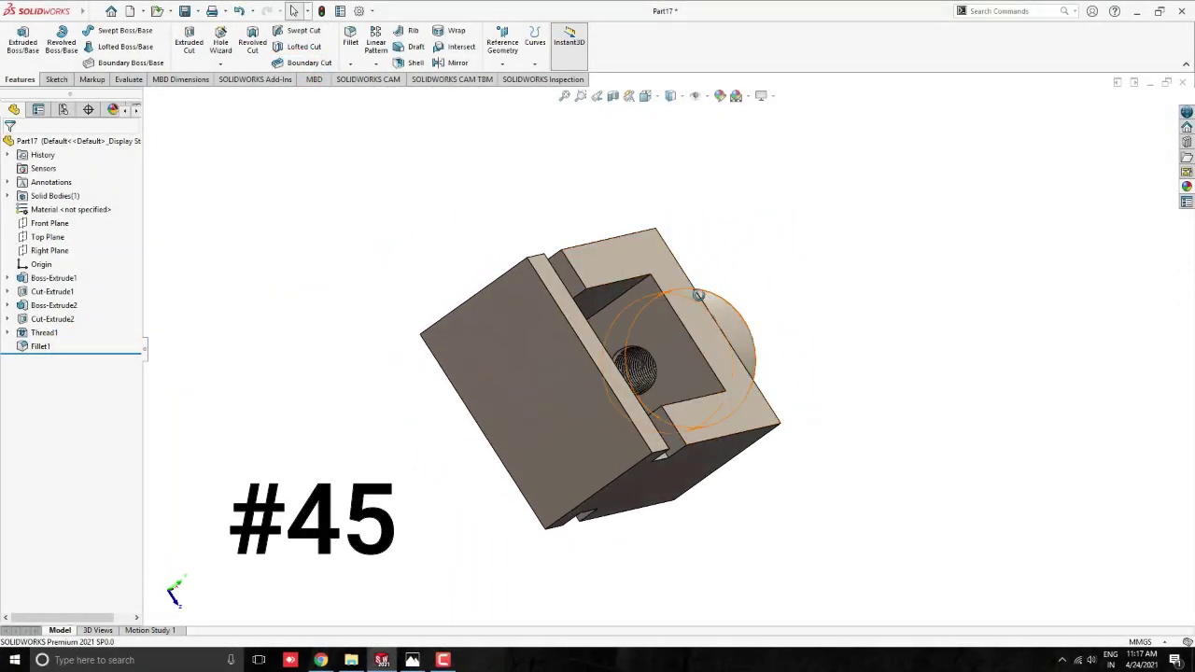
{"action": "mouse_move", "coordinate": [698, 295]}
{"action": "middle_mouse_down"}
{"action": "mouse_move", "coordinate": [644, 373]}
{"action": "mouse_move", "coordinate": [572, 179]}
{"action": "mouse_move", "coordinate": [639, 299]}
{"action": "mouse_move", "coordinate": [581, 208]}
{"action": "mouse_move", "coordinate": [558, 267]}
{"action": "middle_mouse_up"}
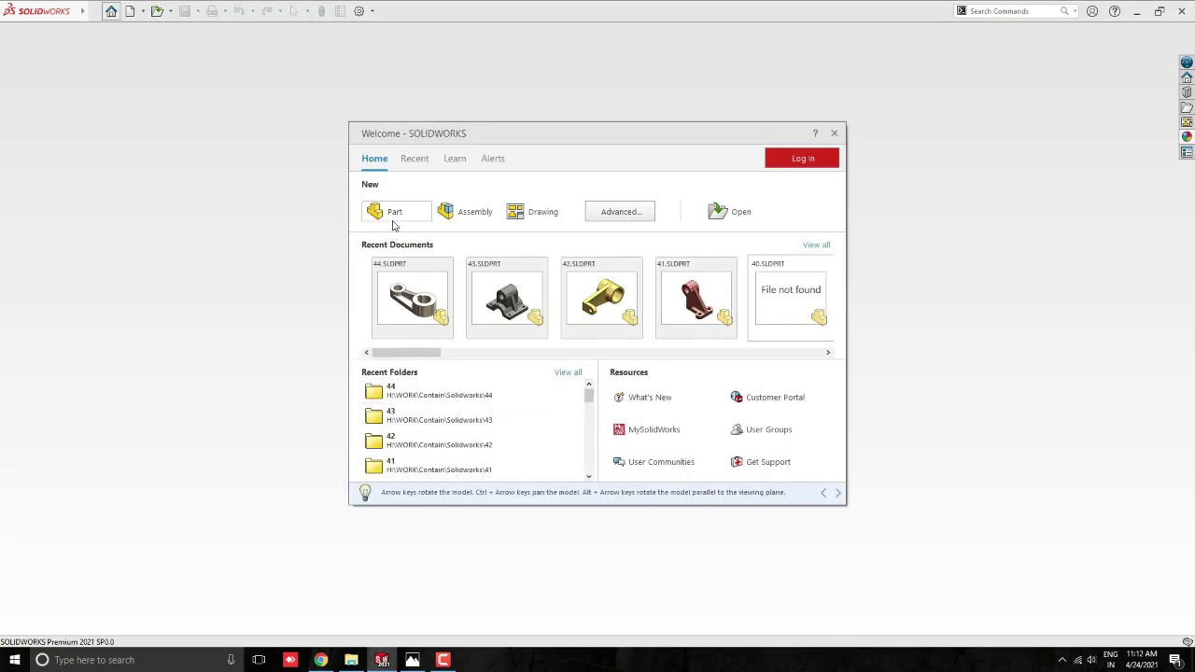
Create a new part and resize its window to sit beside the reference drawing image
{"action": "left_click", "coordinate": [393, 215]}
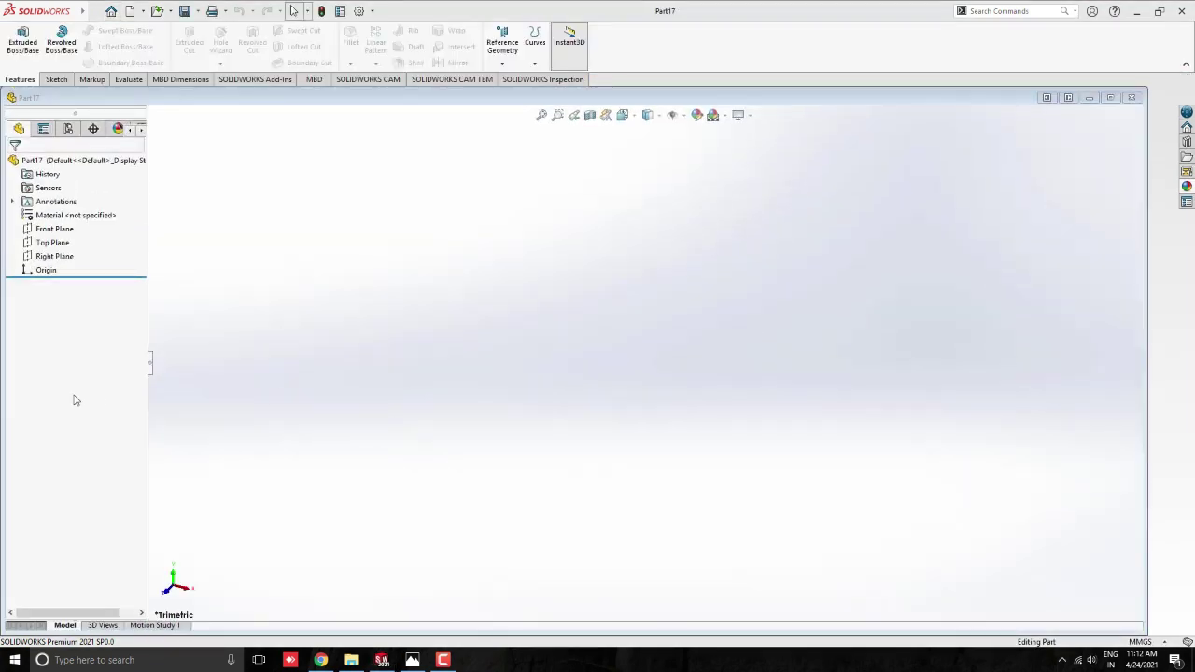
{"action": "left_click_drag", "start_coordinate": [238, 387], "coordinate": [324, 387]}
{"action": "key", "text": "alt+Tab"}
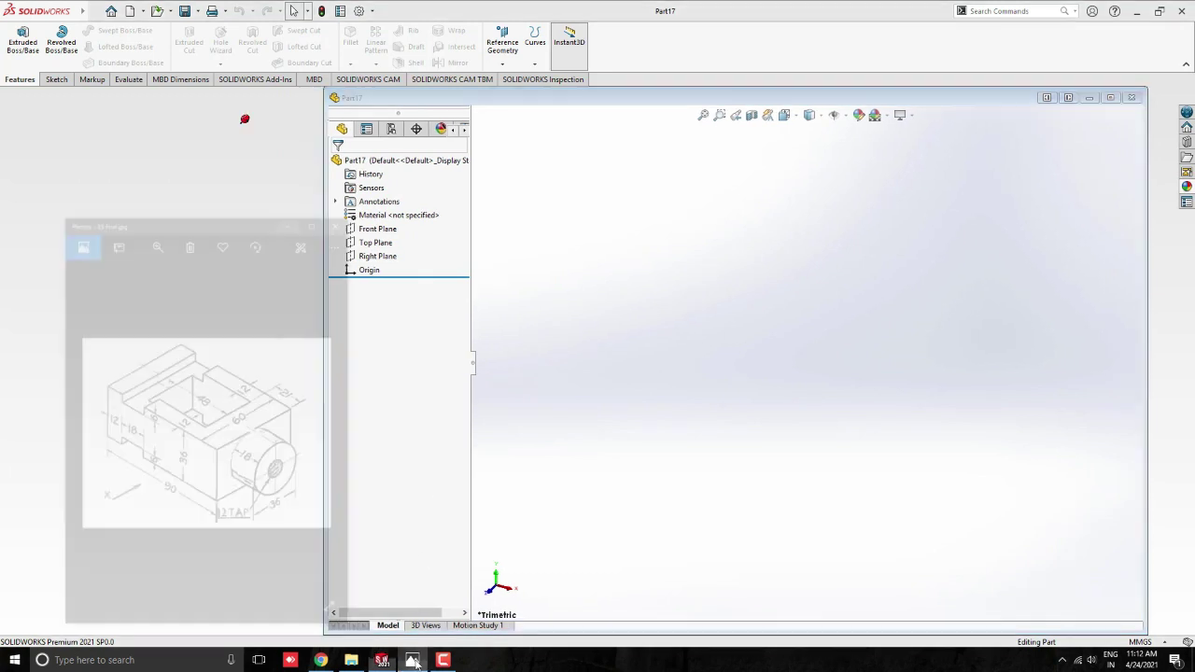
{"action": "left_click", "coordinate": [870, 187]}
{"action": "left_click_drag", "start_coordinate": [324, 602], "coordinate": [317, 602]}
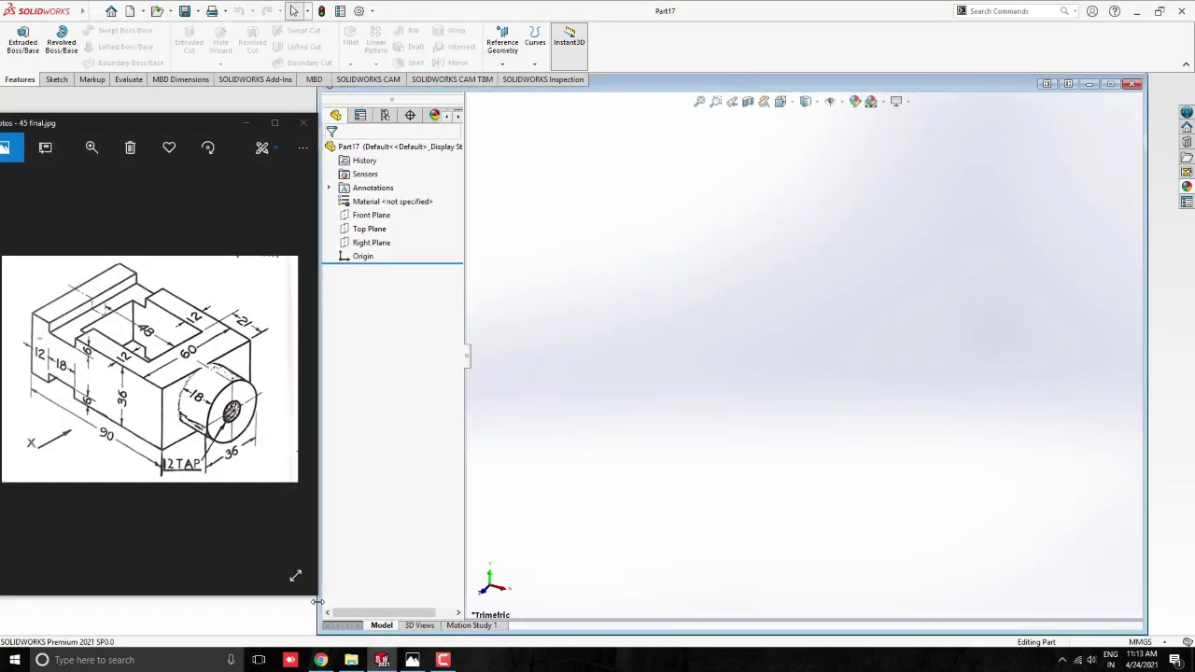
{"action": "left_click_drag", "start_coordinate": [1155, 589], "coordinate": [1194, 589]}
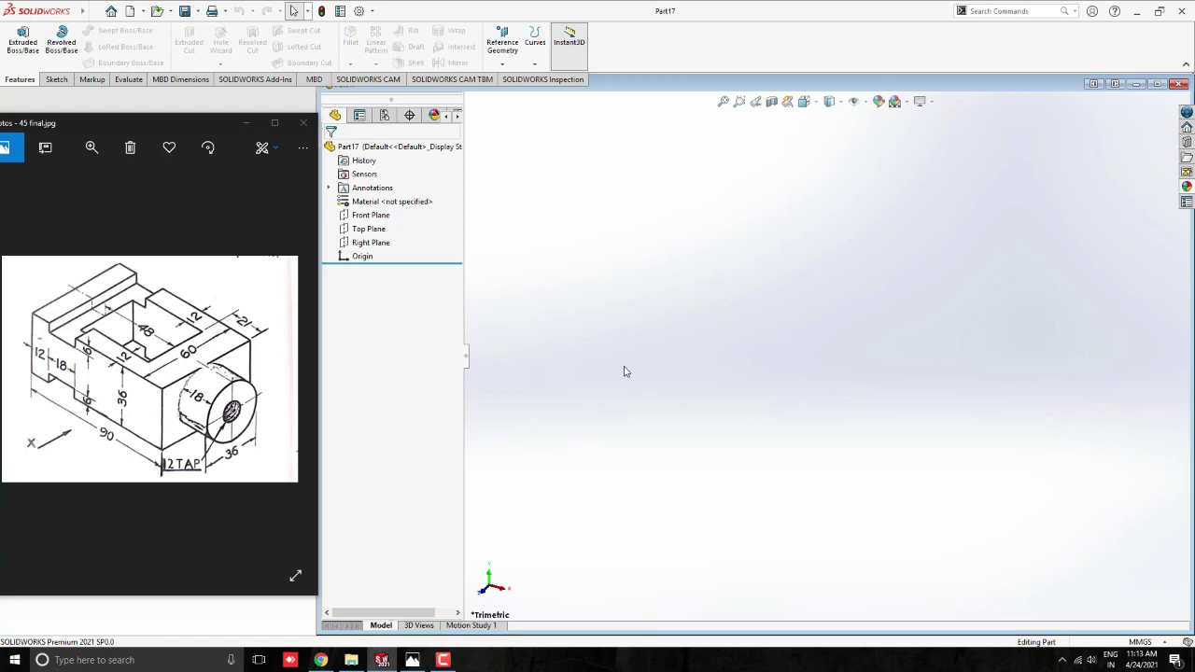
Draw a 90 by 60 center rectangle at the origin on the Top Plane
{"action": "left_click", "coordinate": [372, 229]}
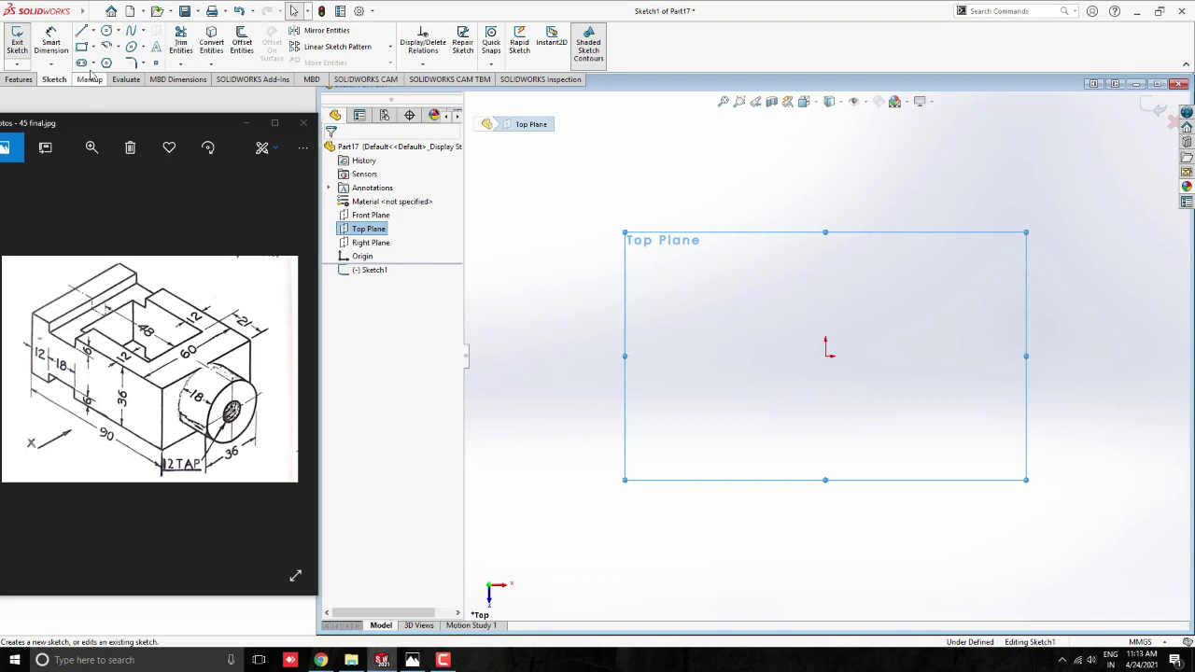
{"action": "left_click", "coordinate": [92, 47]}
{"action": "left_click", "coordinate": [101, 79]}
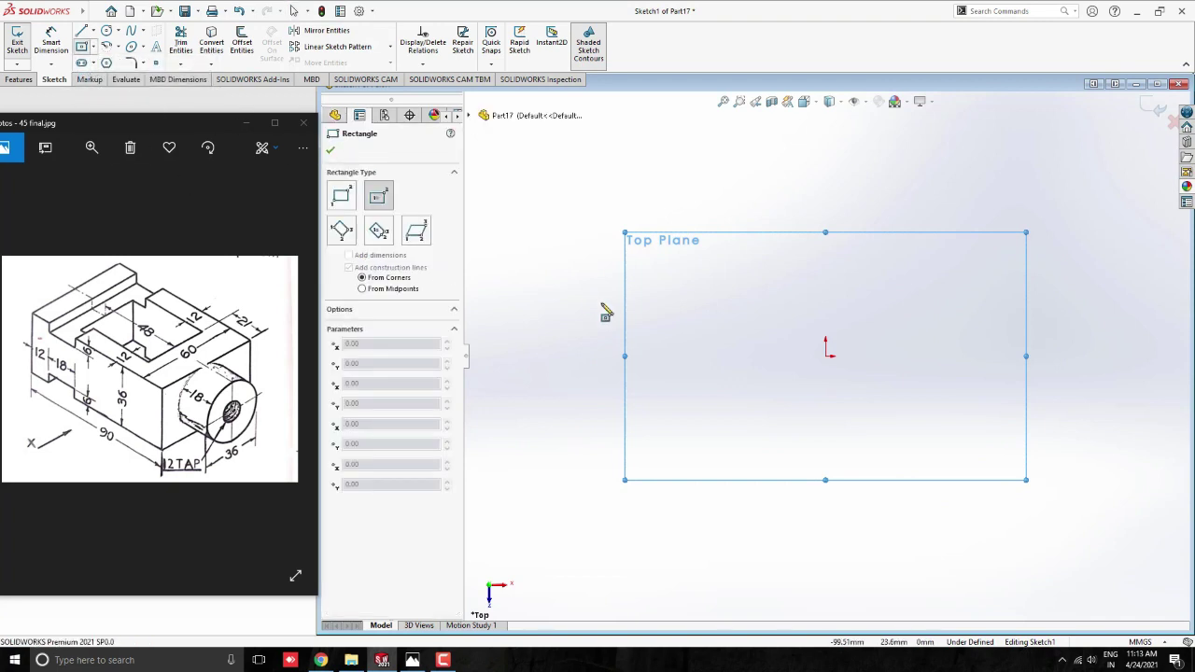
{"action": "scroll", "coordinate": [815, 350], "scroll_direction": "down", "scroll_amount": 2}
{"action": "left_click", "coordinate": [816, 358]}
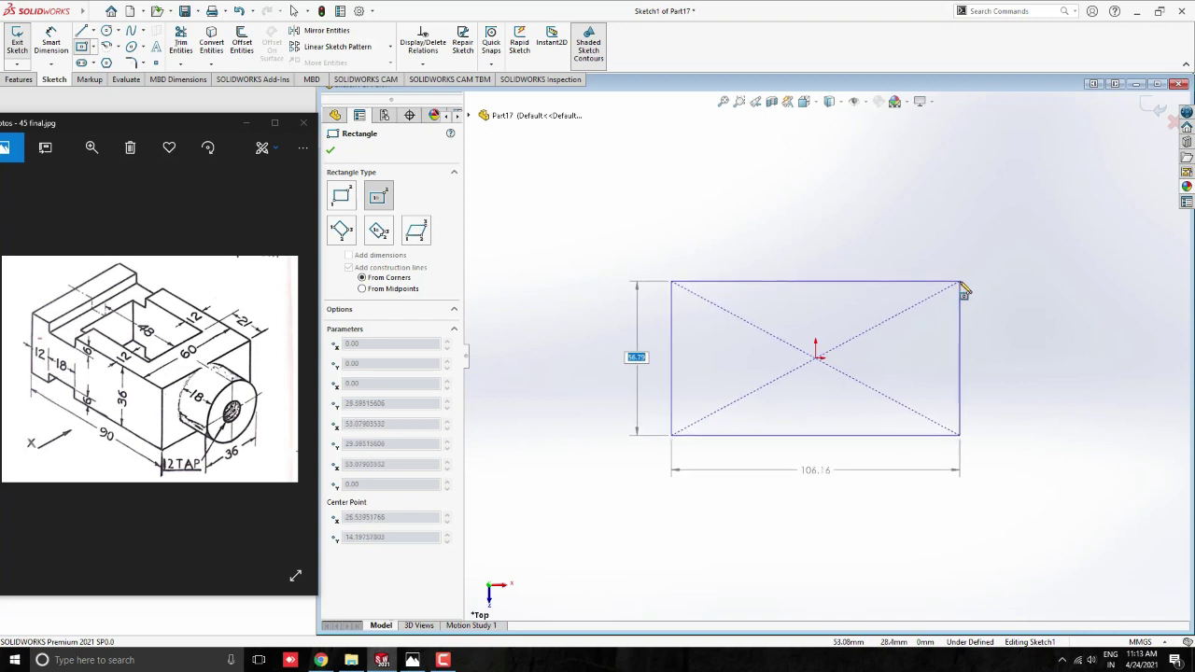
{"action": "key", "text": "Tab"}
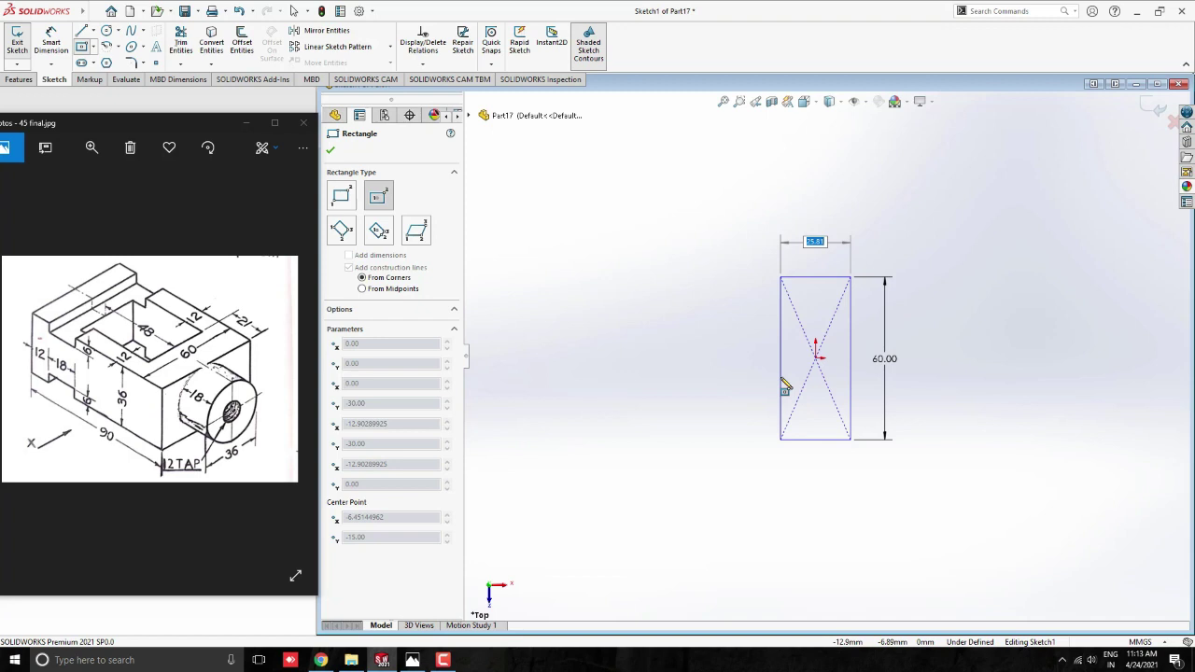
{"action": "key", "text": "Return"}
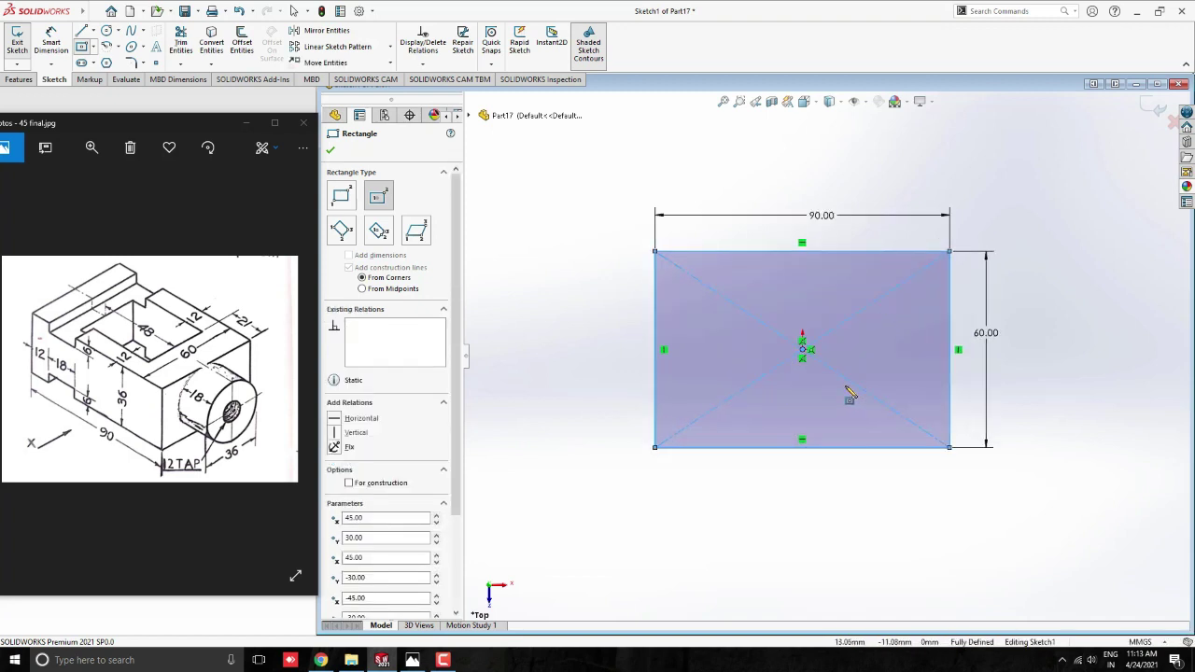
{"action": "key", "text": "Escape"}
{"action": "scroll", "coordinate": [822, 355], "scroll_direction": "down", "scroll_amount": 2}
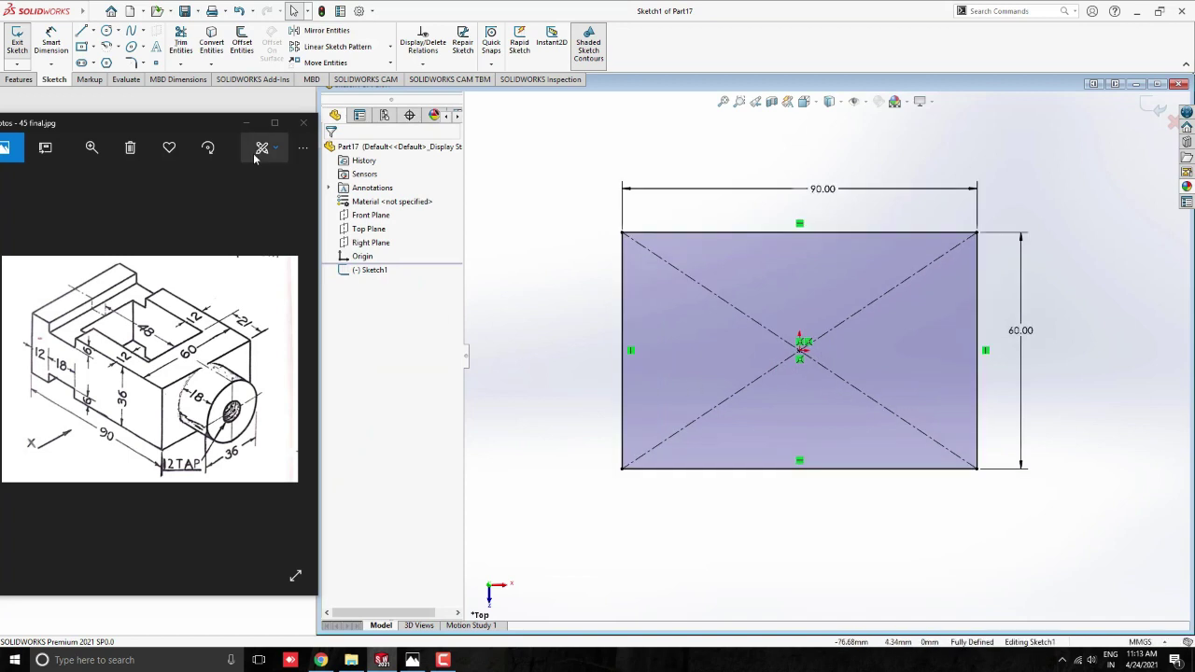
Draw a corner rectangle inside the outer rectangle for the frame opening
{"action": "left_click", "coordinate": [93, 46]}
{"action": "left_click", "coordinate": [100, 66]}
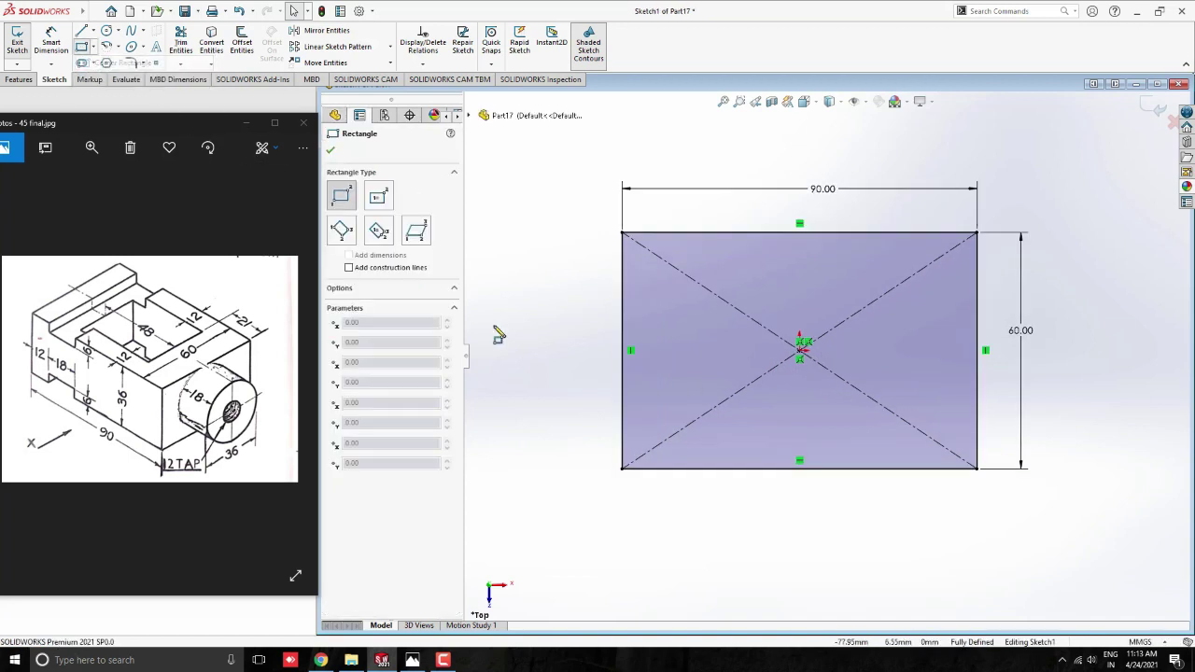
{"action": "left_click", "coordinate": [691, 253]}
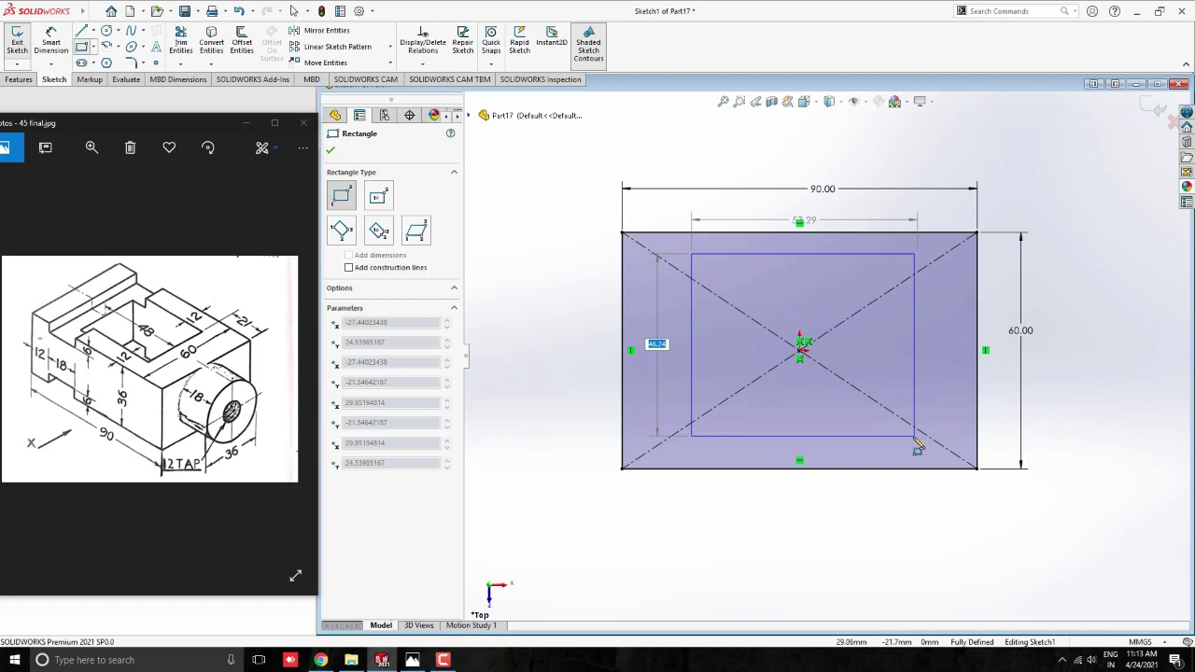
{"action": "left_click", "coordinate": [911, 436]}
{"action": "key", "text": "Escape"}
{"action": "scroll", "coordinate": [887, 315], "scroll_direction": "down", "scroll_amount": 2}
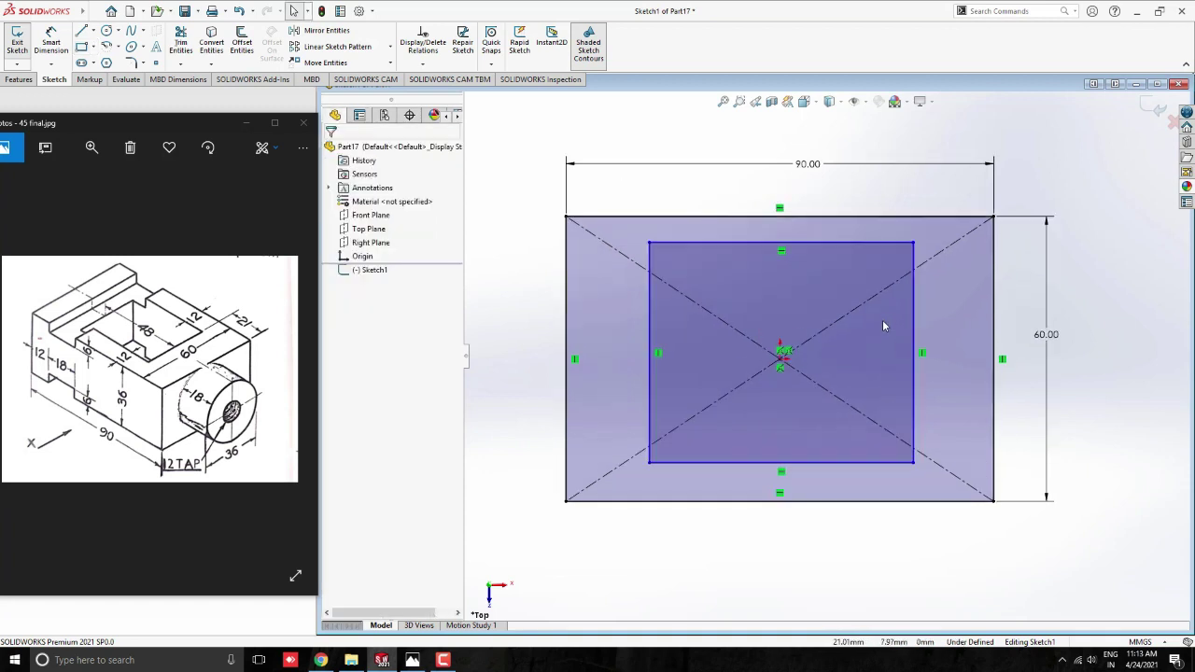
Dimension the frame walls: 12 mm top, 12 mm bottom, 21 mm right
{"action": "left_click", "coordinate": [51, 42]}
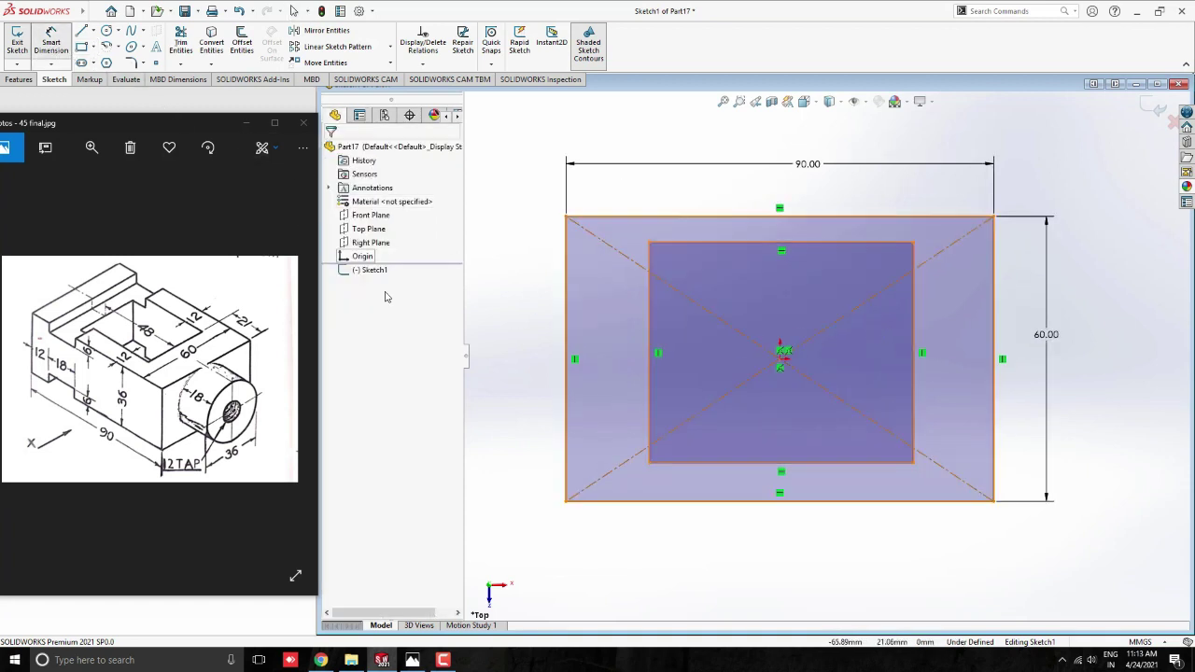
{"action": "left_click", "coordinate": [812, 217]}
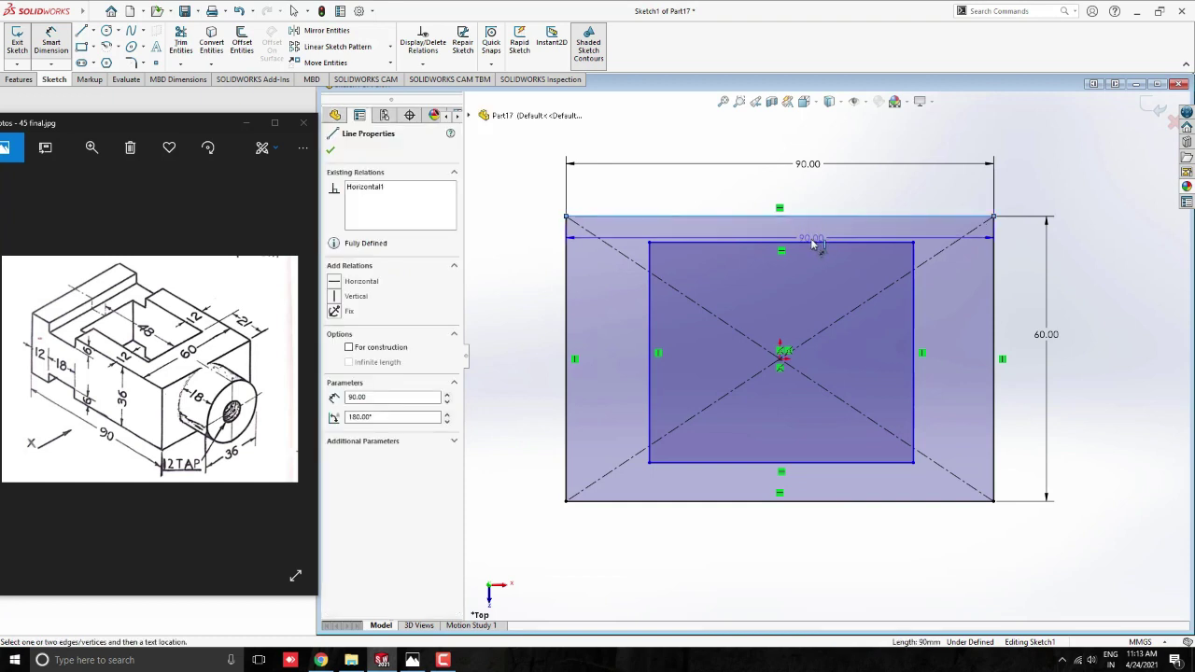
{"action": "left_click", "coordinate": [737, 204]}
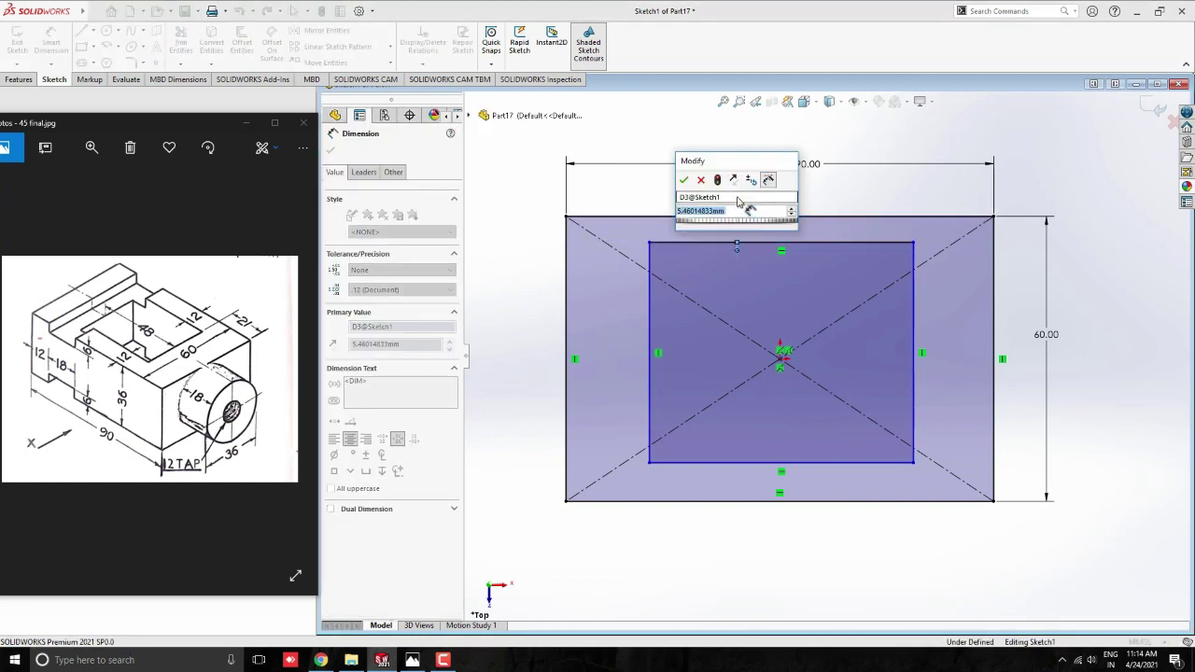
{"action": "type", "text": "12"}
{"action": "key", "text": "Return"}
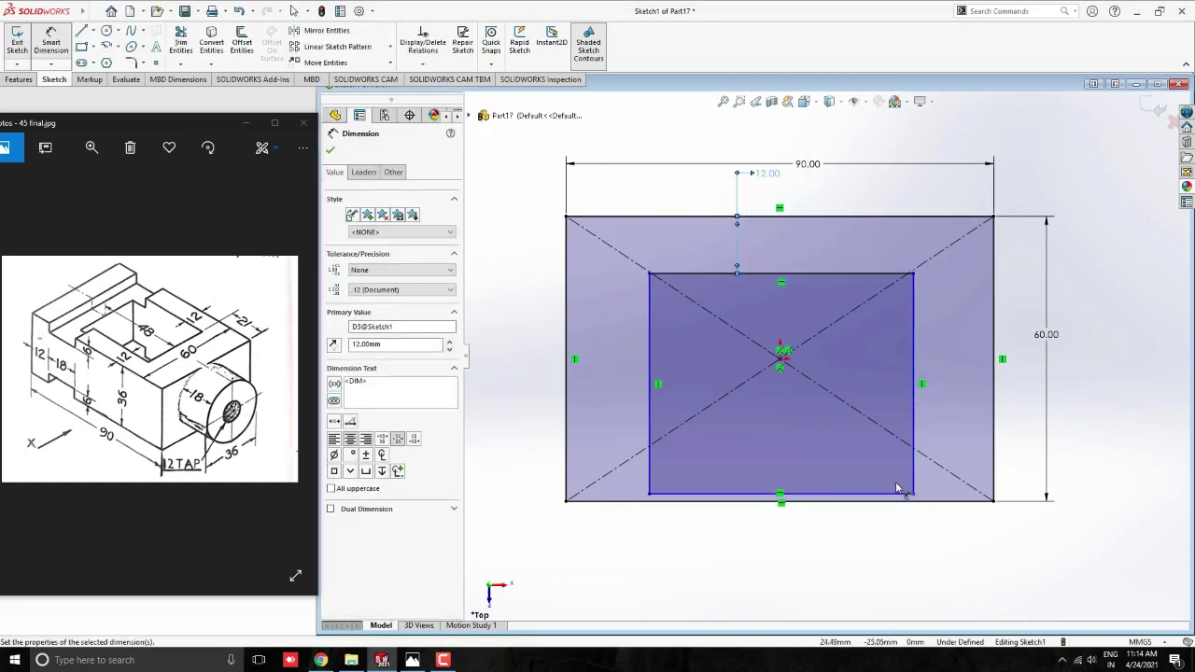
{"action": "left_click", "coordinate": [877, 495]}
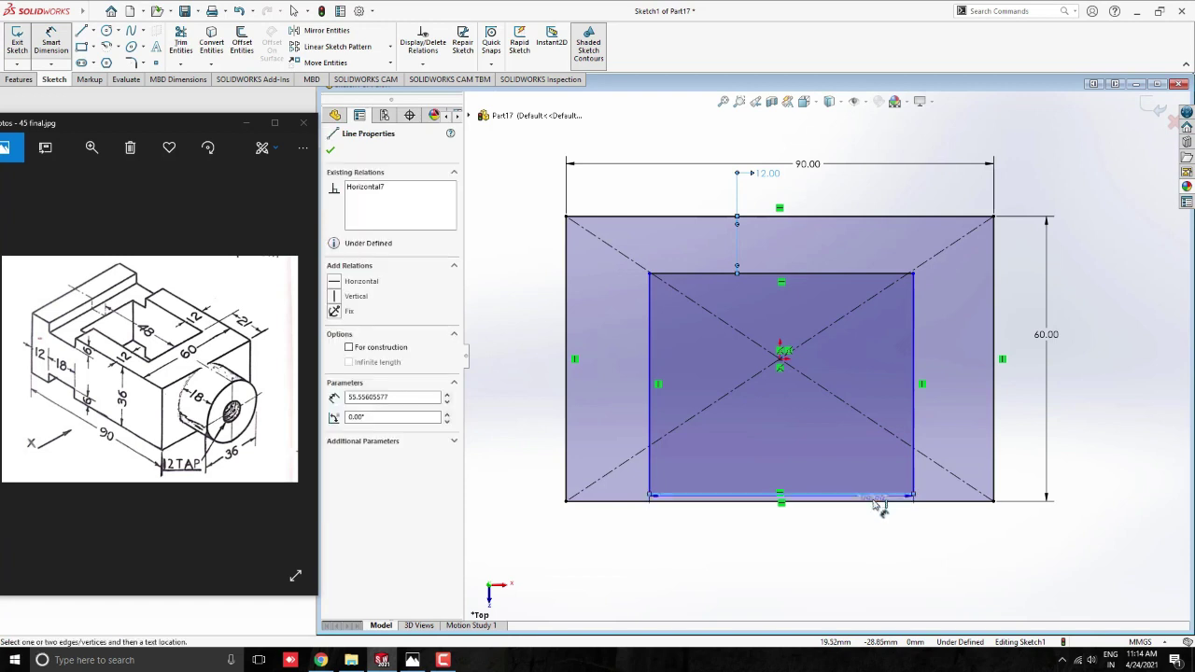
{"action": "left_click", "coordinate": [934, 551]}
{"action": "type", "text": "12"}
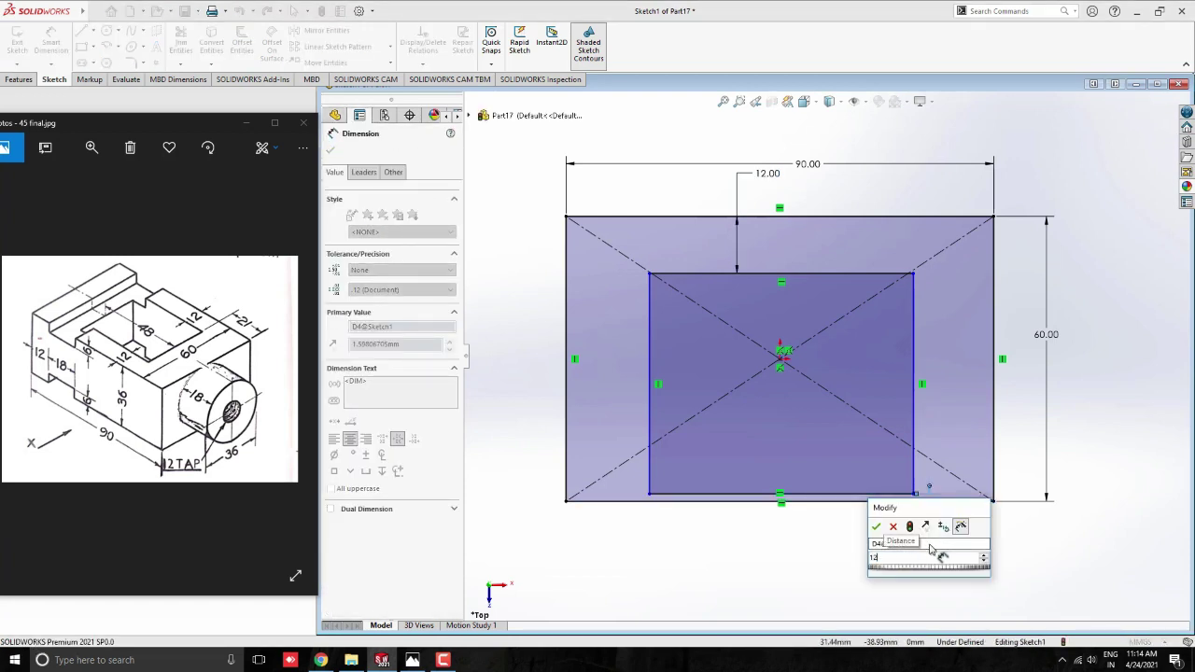
{"action": "key", "text": "Return"}
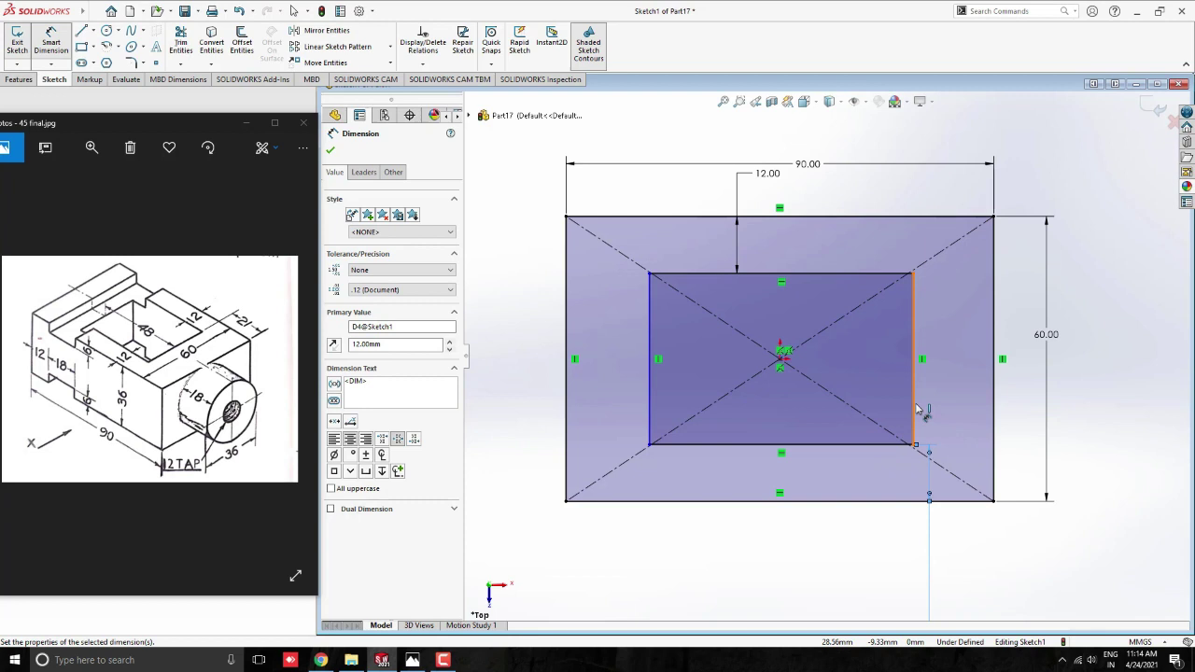
{"action": "left_click", "coordinate": [915, 415]}
{"action": "left_click", "coordinate": [995, 416]}
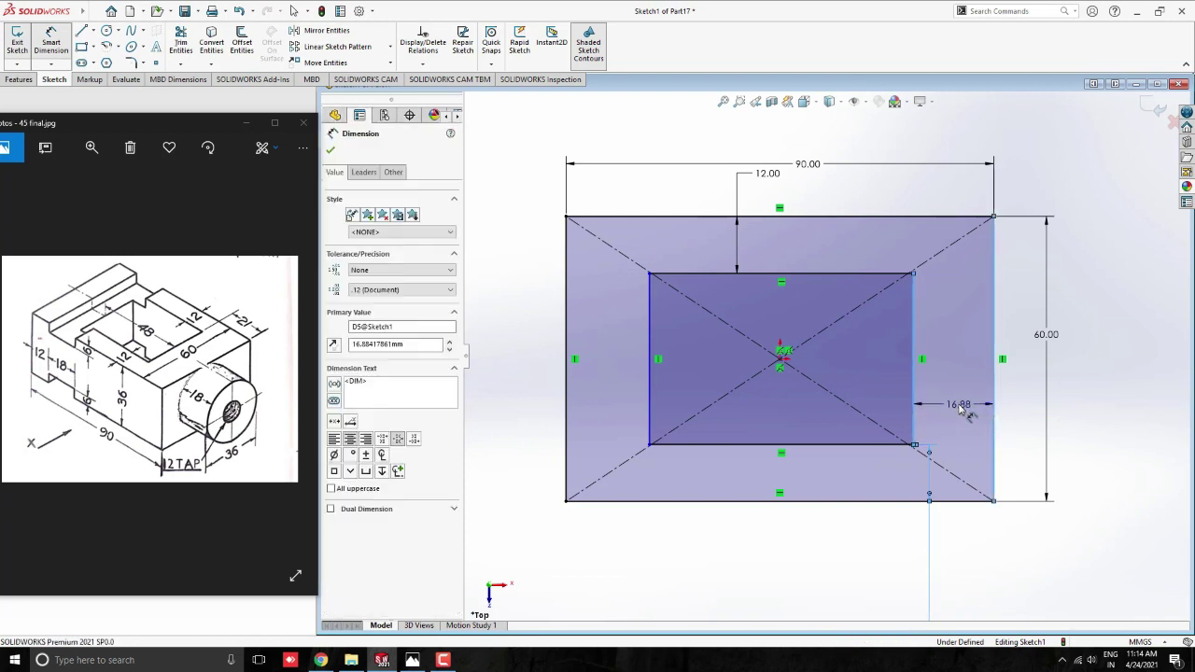
{"action": "type", "text": "21"}
{"action": "key", "text": "Return"}
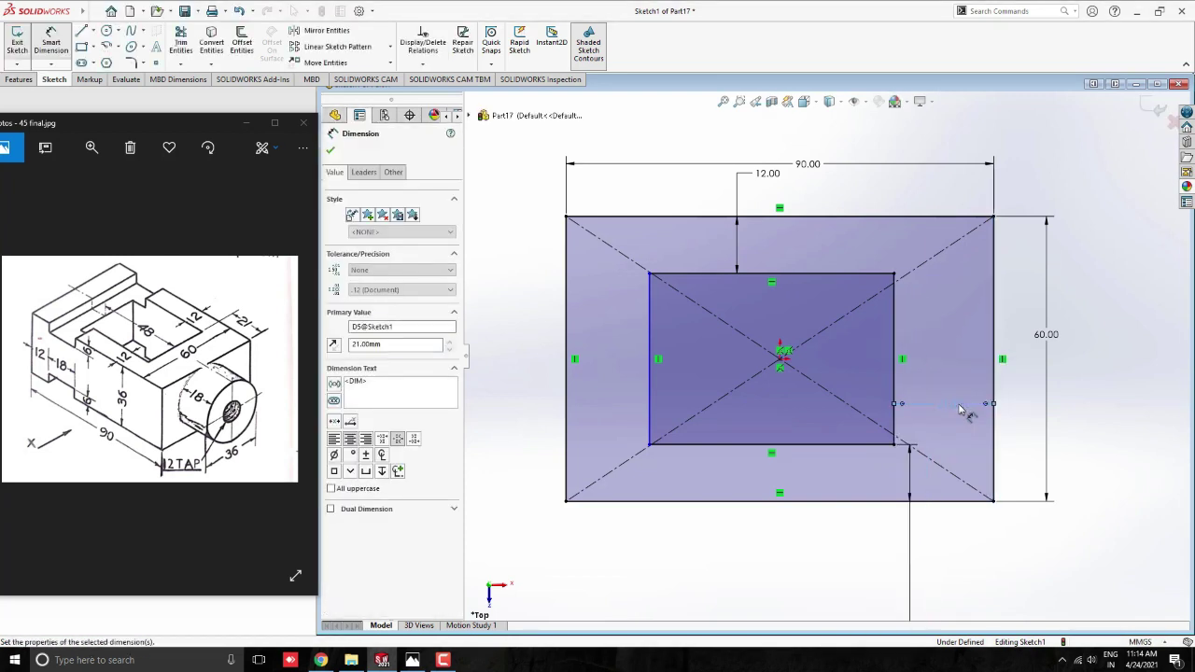
Set the inner rectangle's width to 48 mm
{"action": "left_click", "coordinate": [794, 445]}
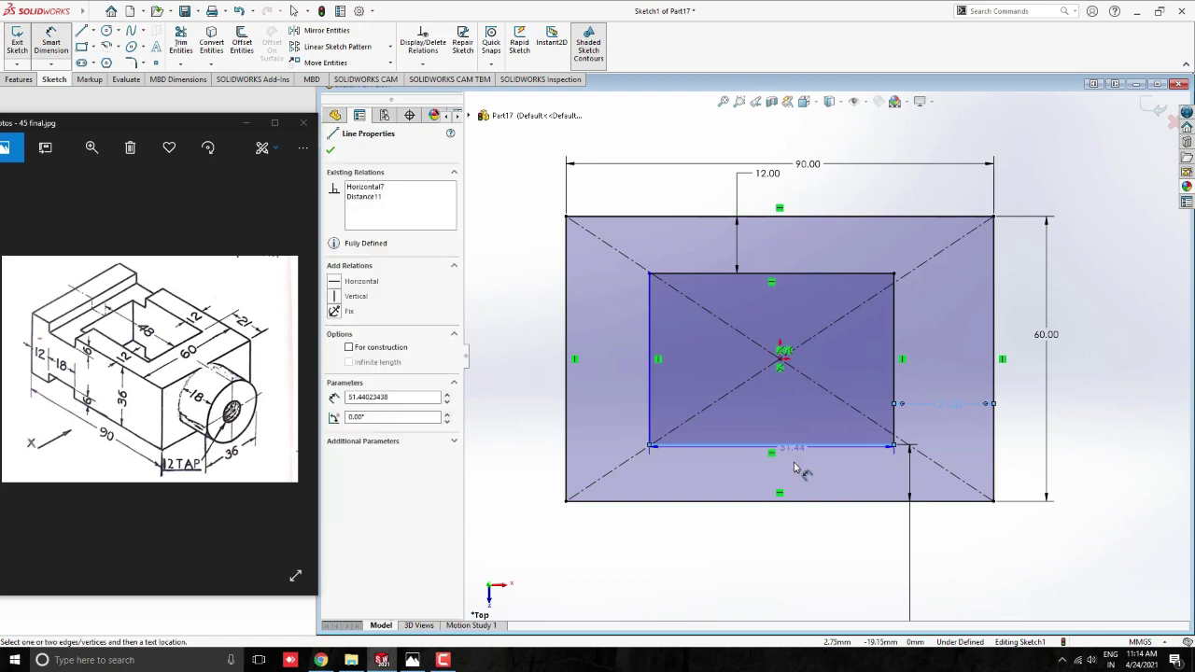
{"action": "left_click", "coordinate": [791, 555]}
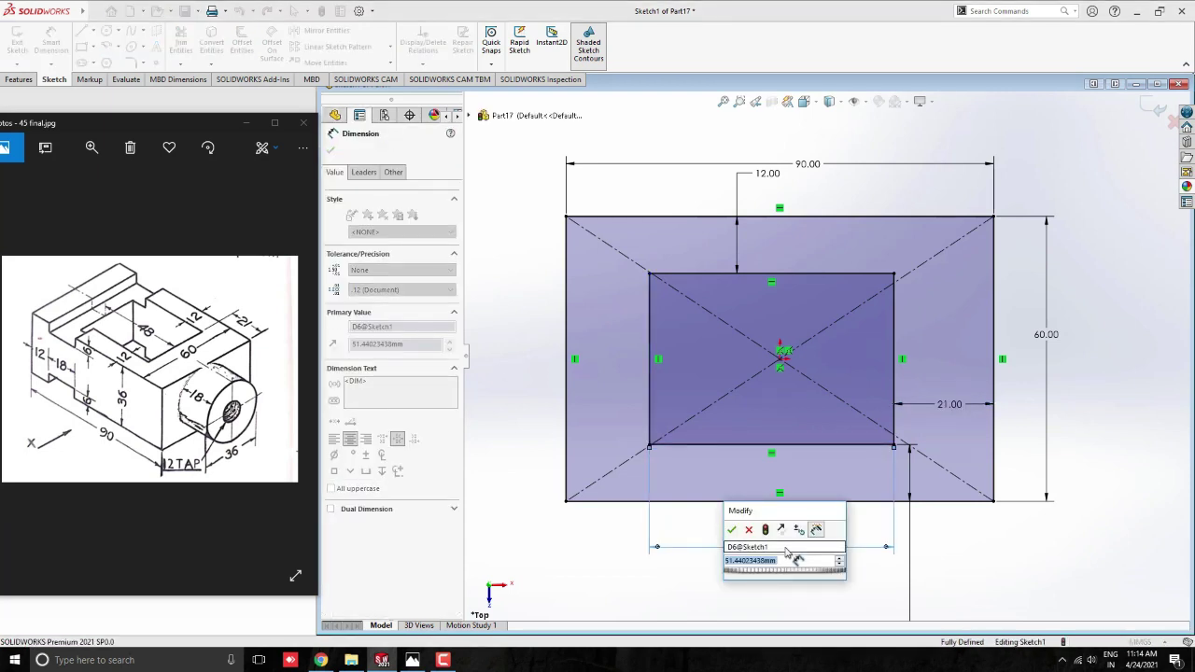
{"action": "type", "text": "48"}
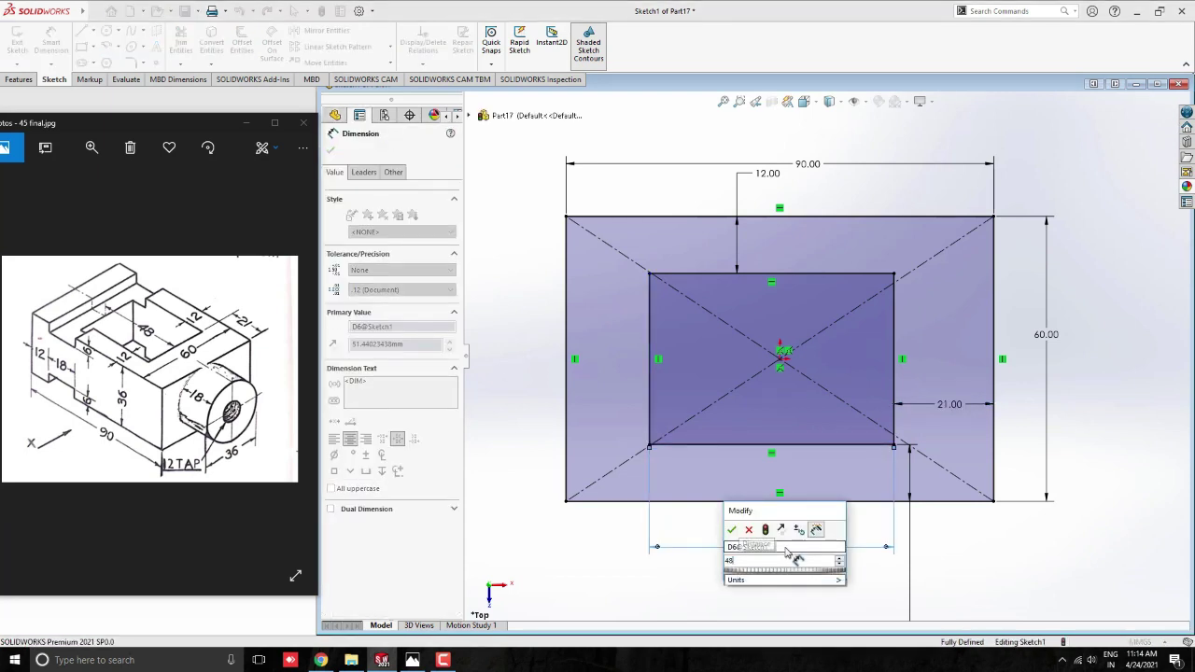
{"action": "key", "text": "Return"}
{"action": "key", "text": "Escape"}
{"action": "scroll", "coordinate": [746, 435], "scroll_direction": "up", "scroll_amount": 1}
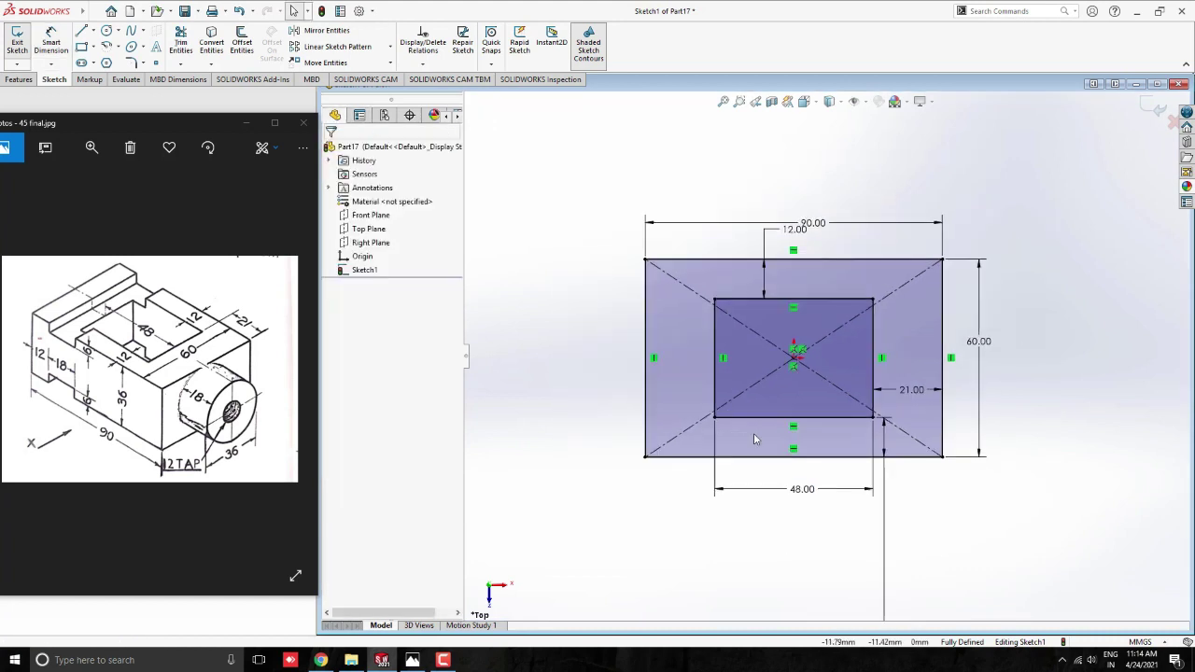
{"action": "scroll", "coordinate": [756, 433], "scroll_direction": "up", "scroll_amount": 1}
{"action": "scroll", "coordinate": [784, 430], "scroll_direction": "down", "scroll_amount": 1}
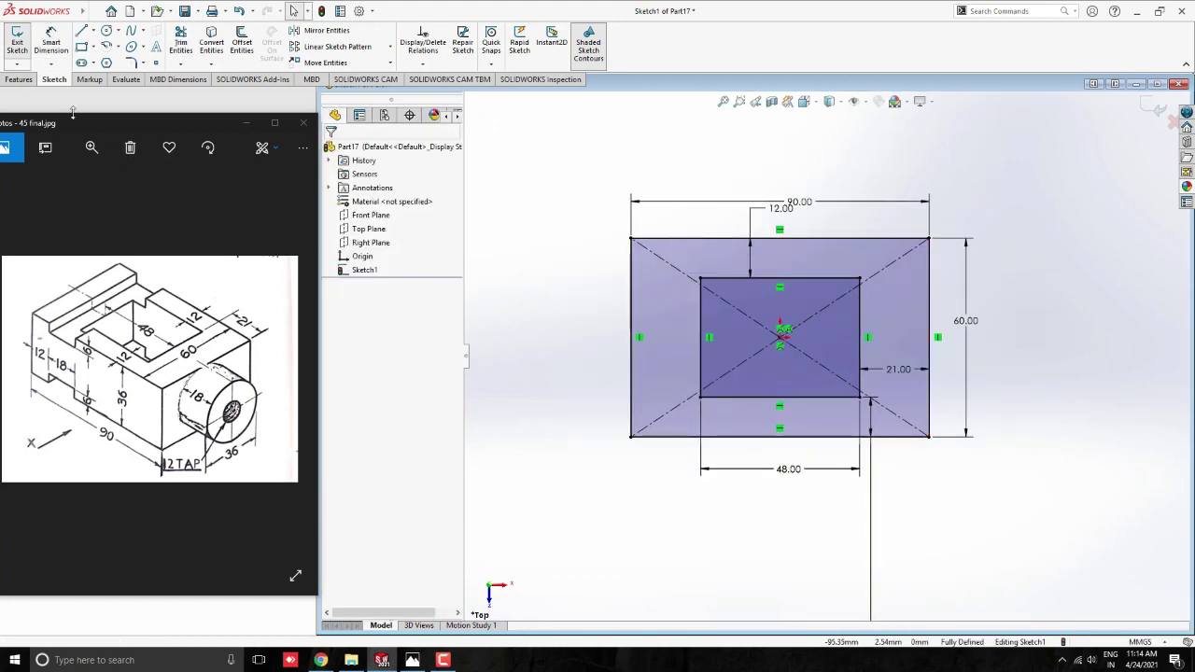
Extrude the frame sketch Mid Plane to 36 mm depth
{"action": "left_click", "coordinate": [19, 78]}
{"action": "left_click", "coordinate": [23, 42]}
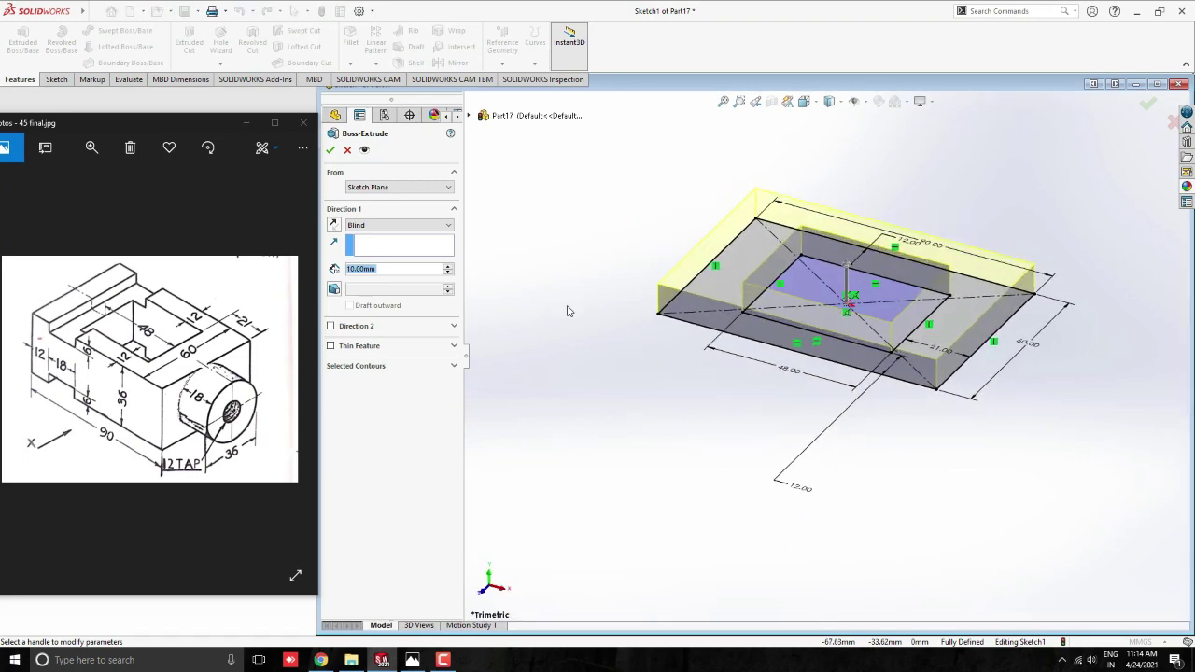
{"action": "left_click", "coordinate": [400, 225]}
{"action": "left_click", "coordinate": [373, 296]}
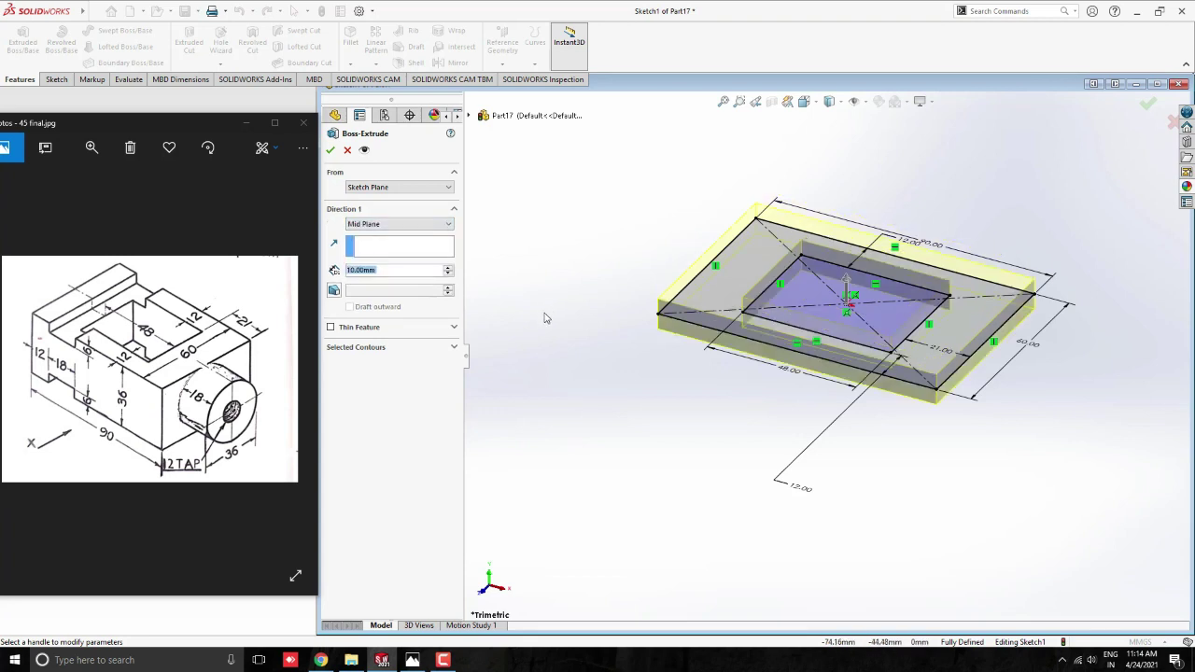
{"action": "type", "text": "36"}
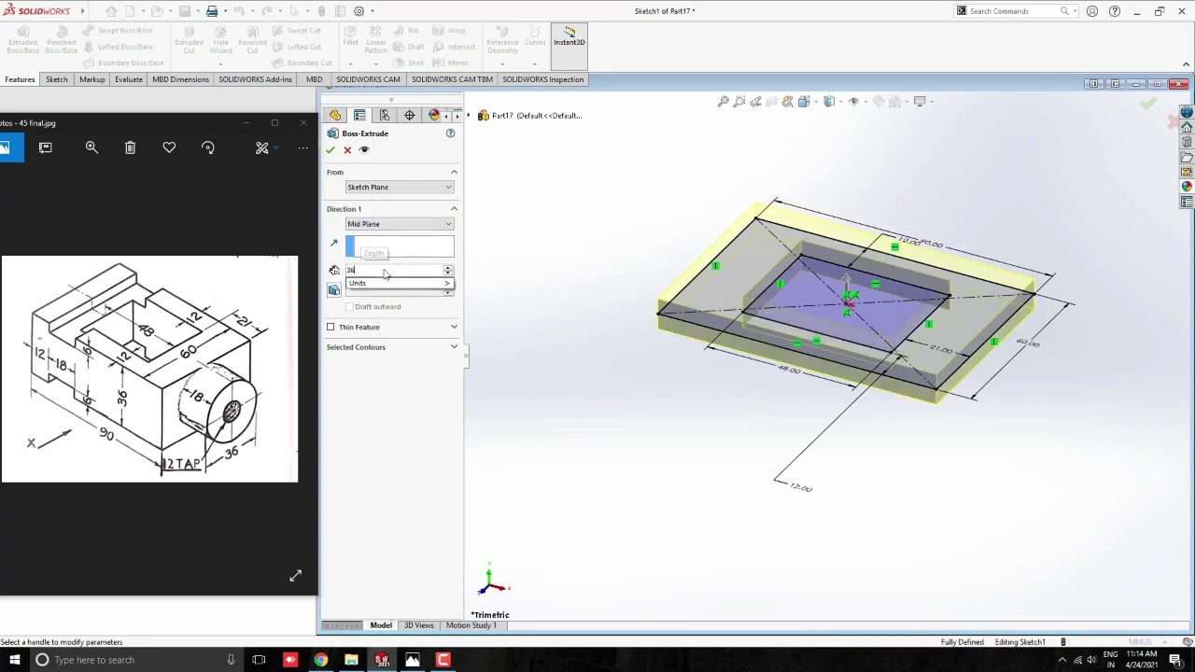
{"action": "key", "text": "Return"}
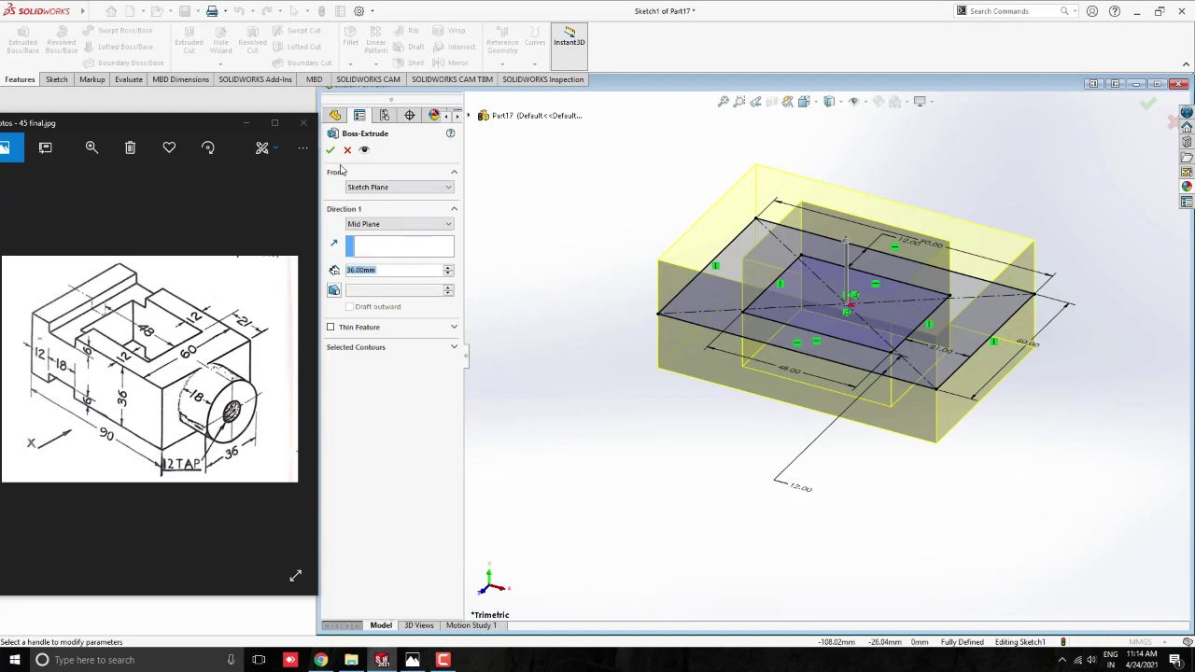
{"action": "left_click", "coordinate": [330, 149]}
Select the block's front face for the next sketch
{"action": "scroll", "coordinate": [767, 312], "scroll_direction": "up", "scroll_amount": 2}
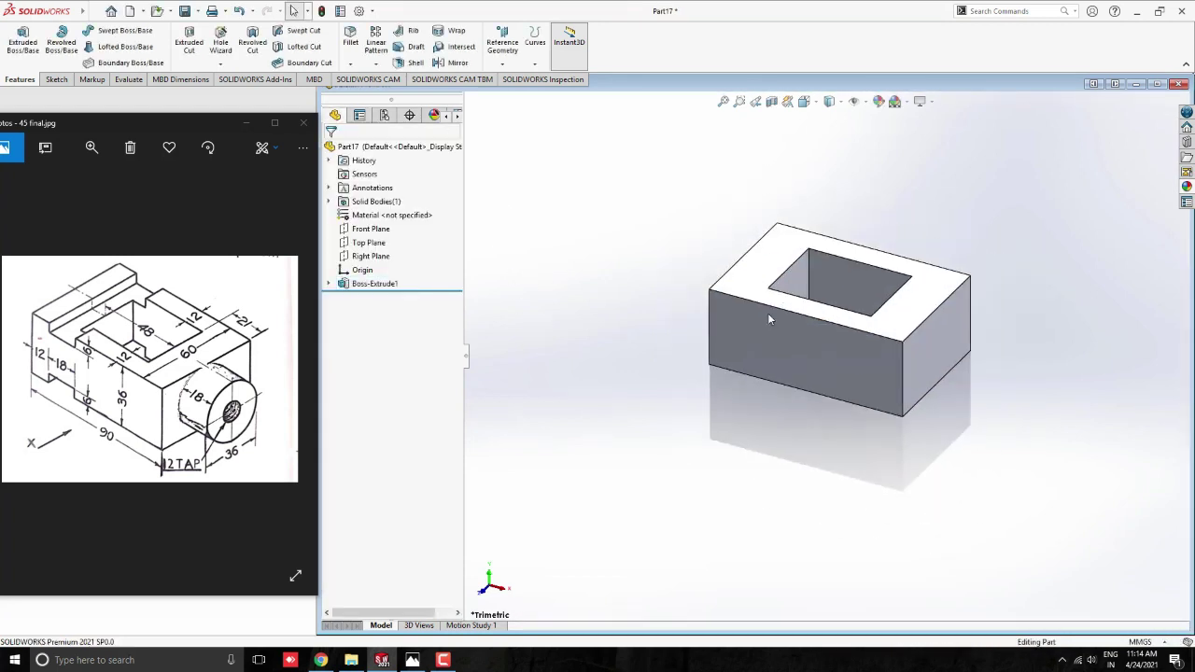
{"action": "scroll", "coordinate": [767, 313], "scroll_direction": "down", "scroll_amount": 2}
{"action": "scroll", "coordinate": [823, 277], "scroll_direction": "down", "scroll_amount": 1}
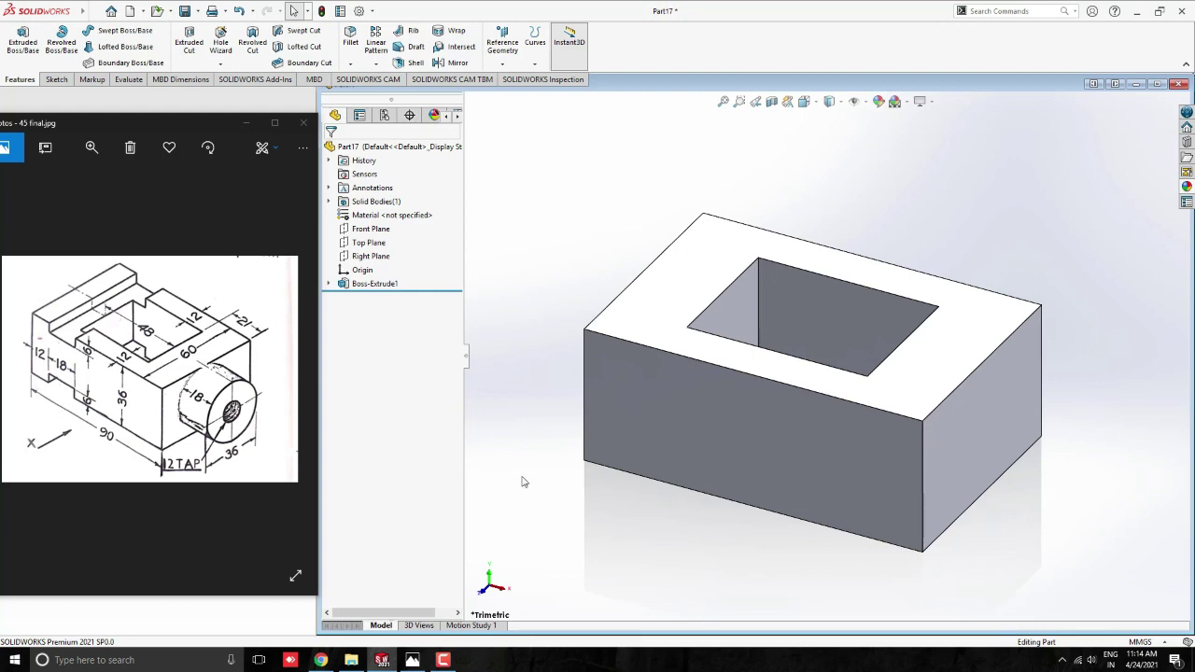
{"action": "left_click", "coordinate": [699, 434]}
View the front face normal and draw 12×6 corner rectangles at its top and bottom edges
{"action": "left_click", "coordinate": [753, 400]}
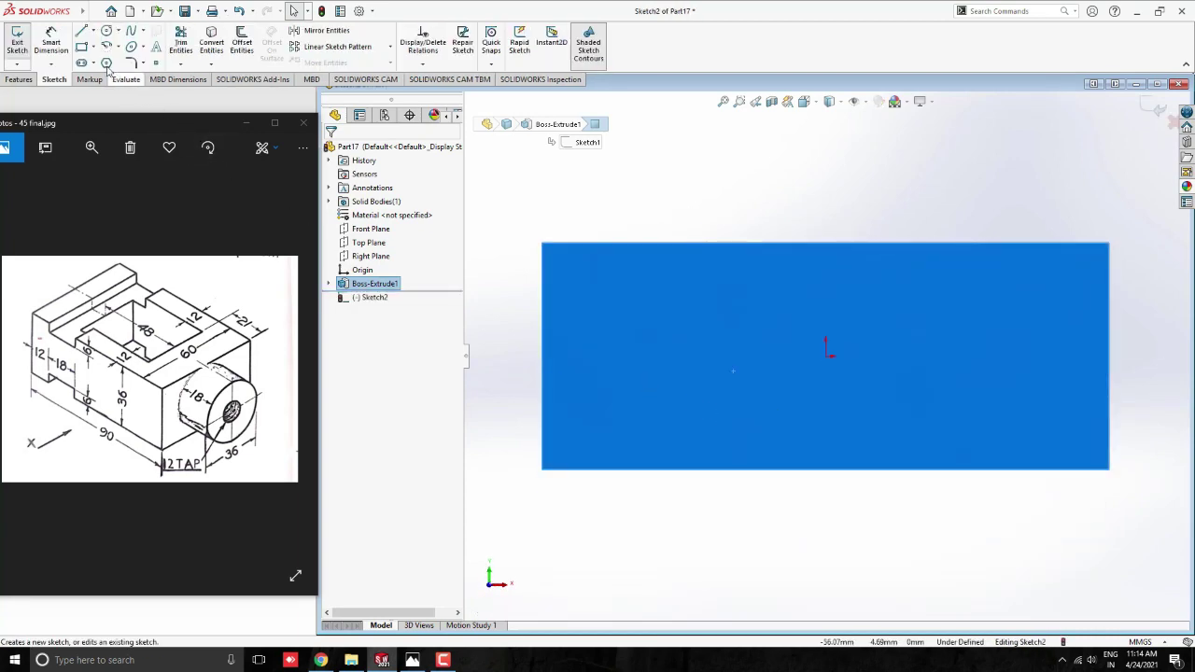
{"action": "left_click", "coordinate": [81, 46]}
{"action": "scroll", "coordinate": [607, 280], "scroll_direction": "down", "scroll_amount": 1}
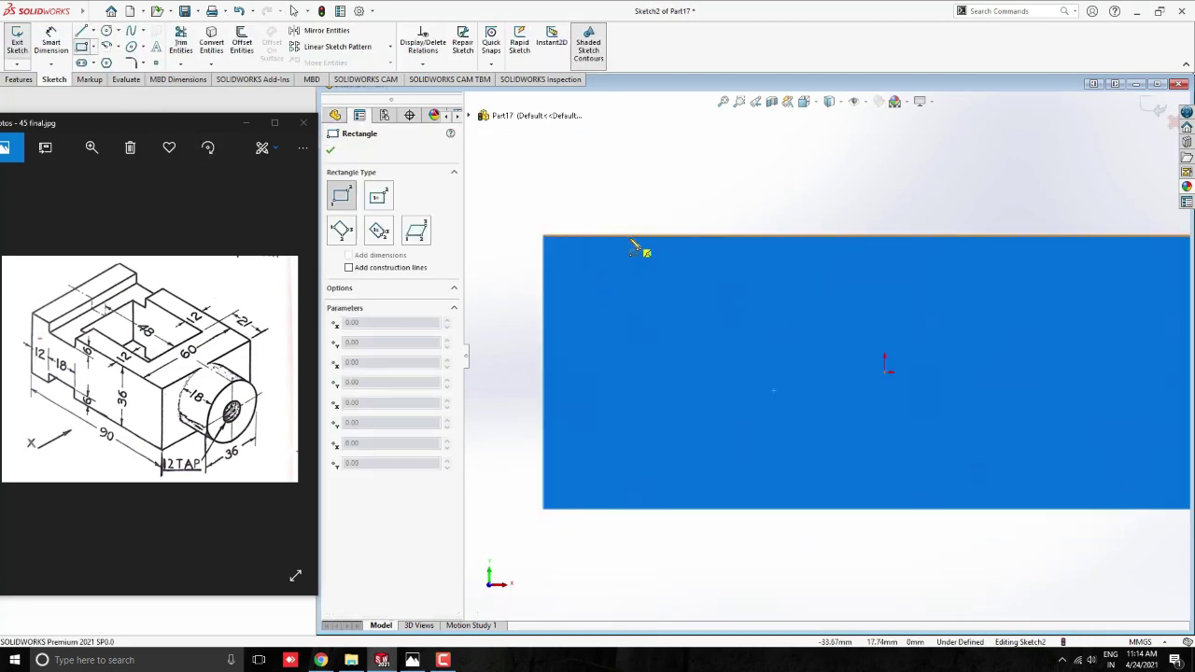
{"action": "left_click", "coordinate": [629, 237]}
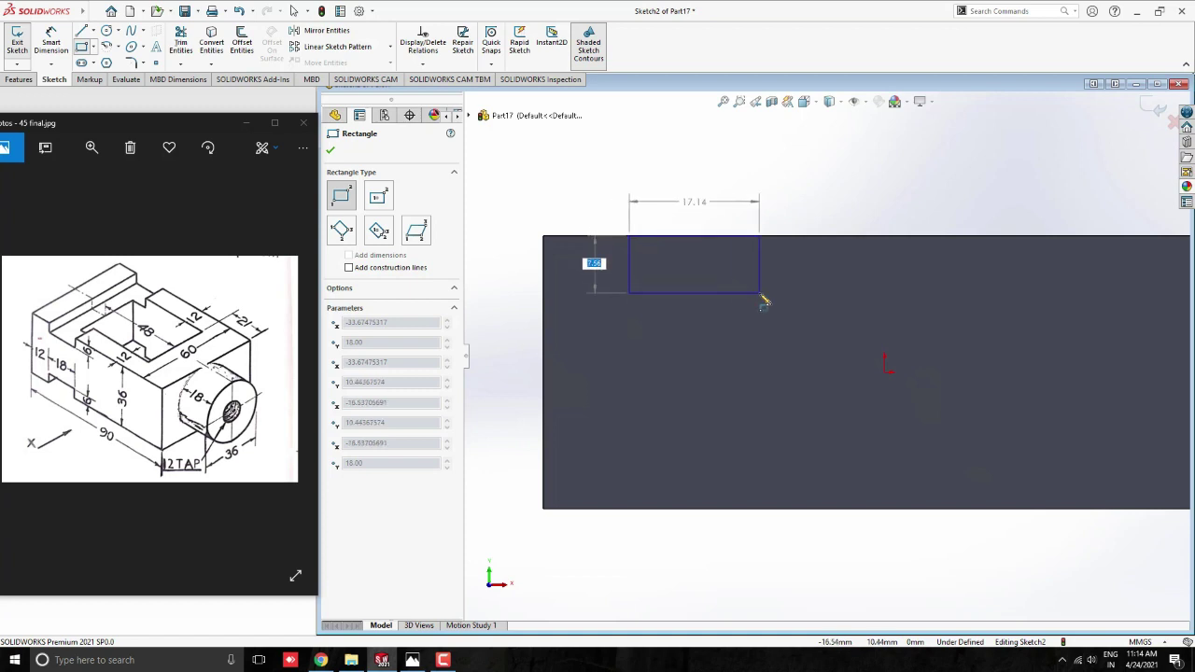
{"action": "type", "text": "6"}
{"action": "key", "text": "Tab"}
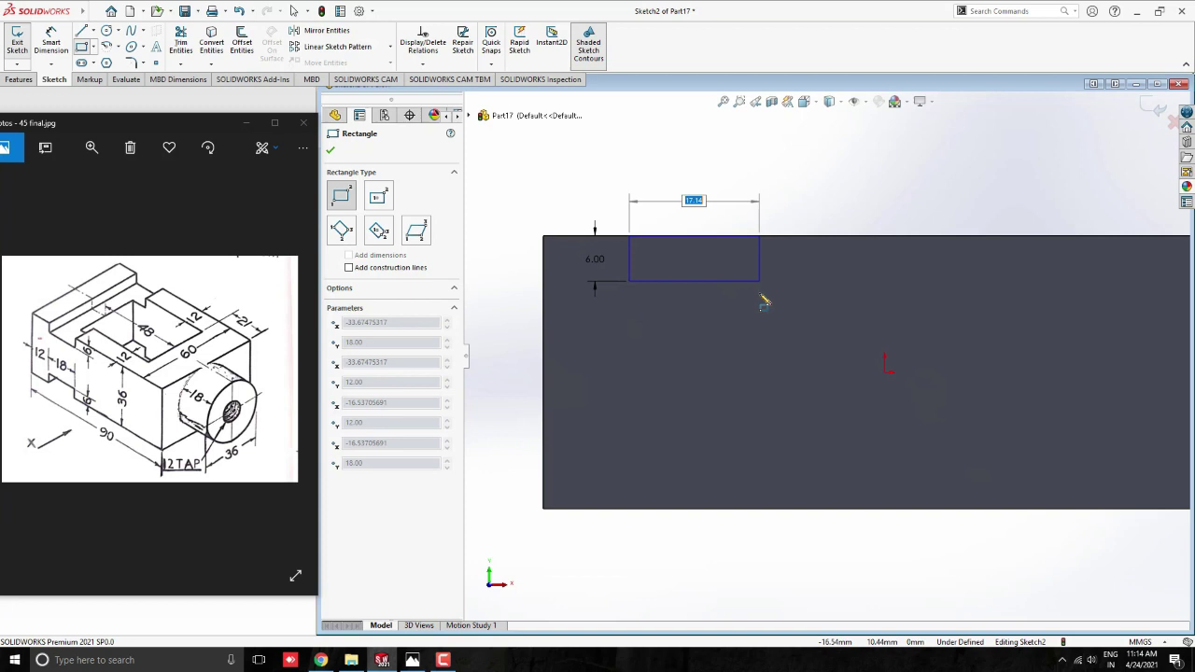
{"action": "type", "text": "12"}
{"action": "key", "text": "Return"}
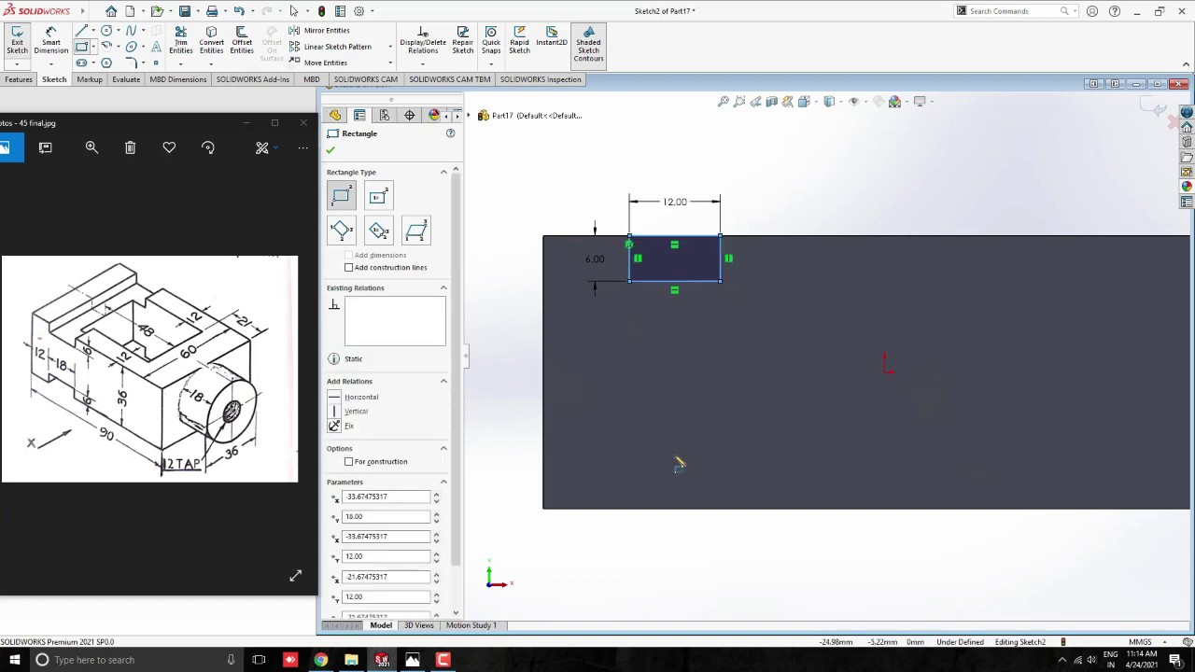
{"action": "left_click", "coordinate": [630, 508]}
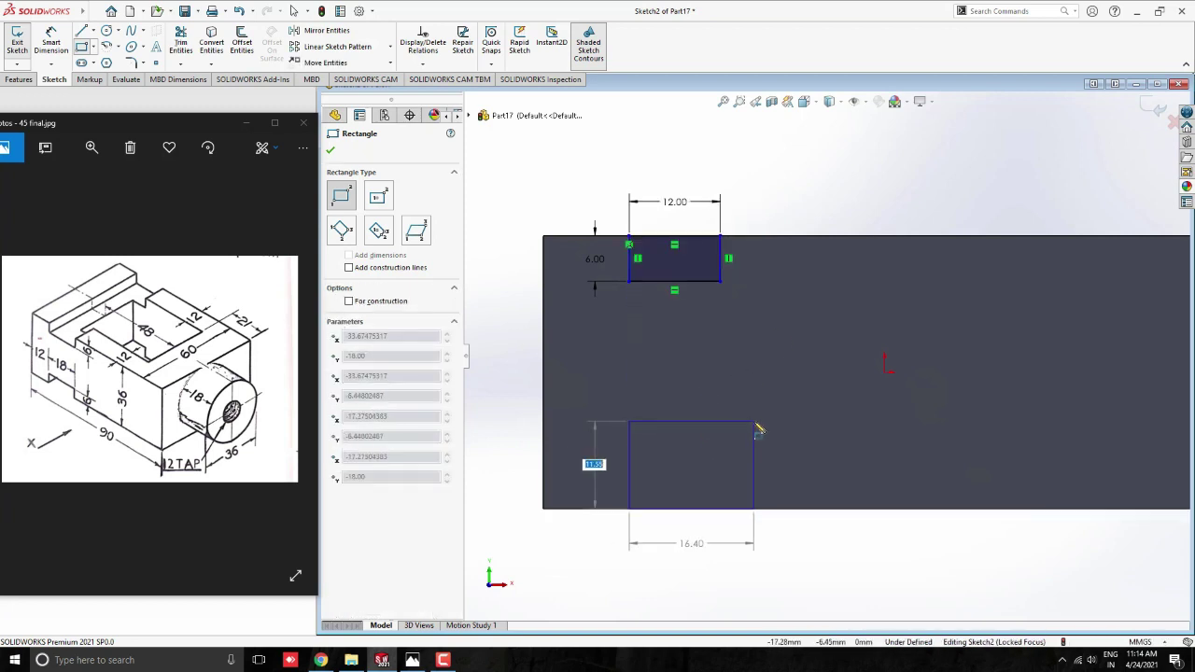
{"action": "key", "text": "Tab"}
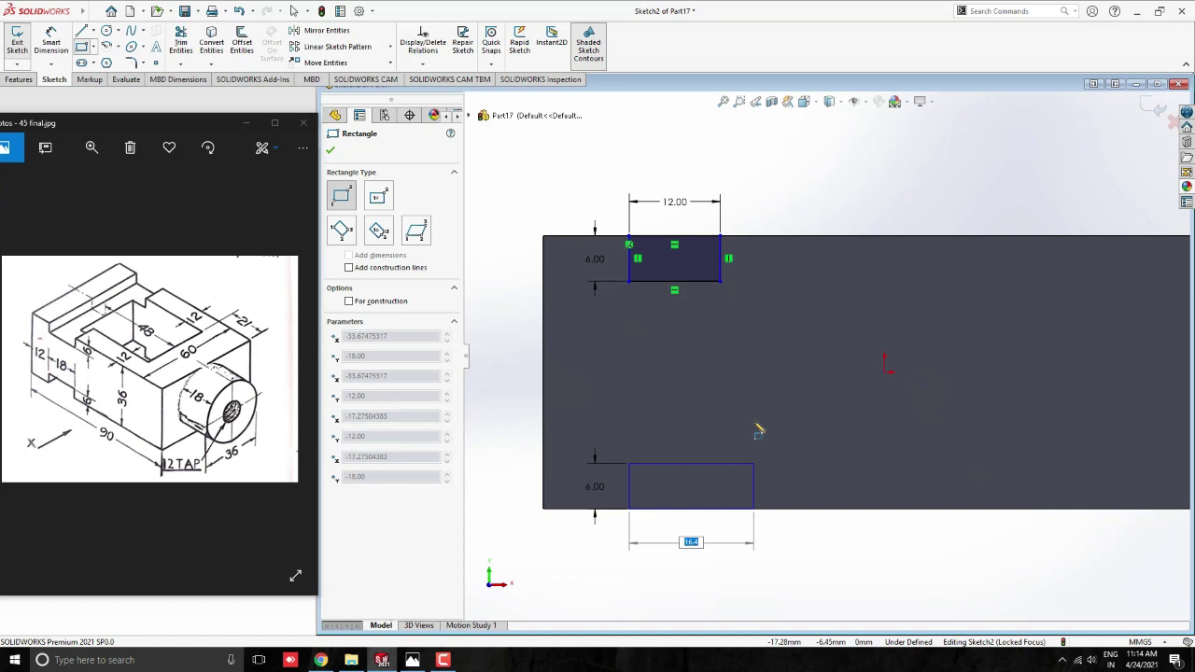
{"action": "type", "text": "12"}
{"action": "key", "text": "Return"}
{"action": "key", "text": "Escape"}
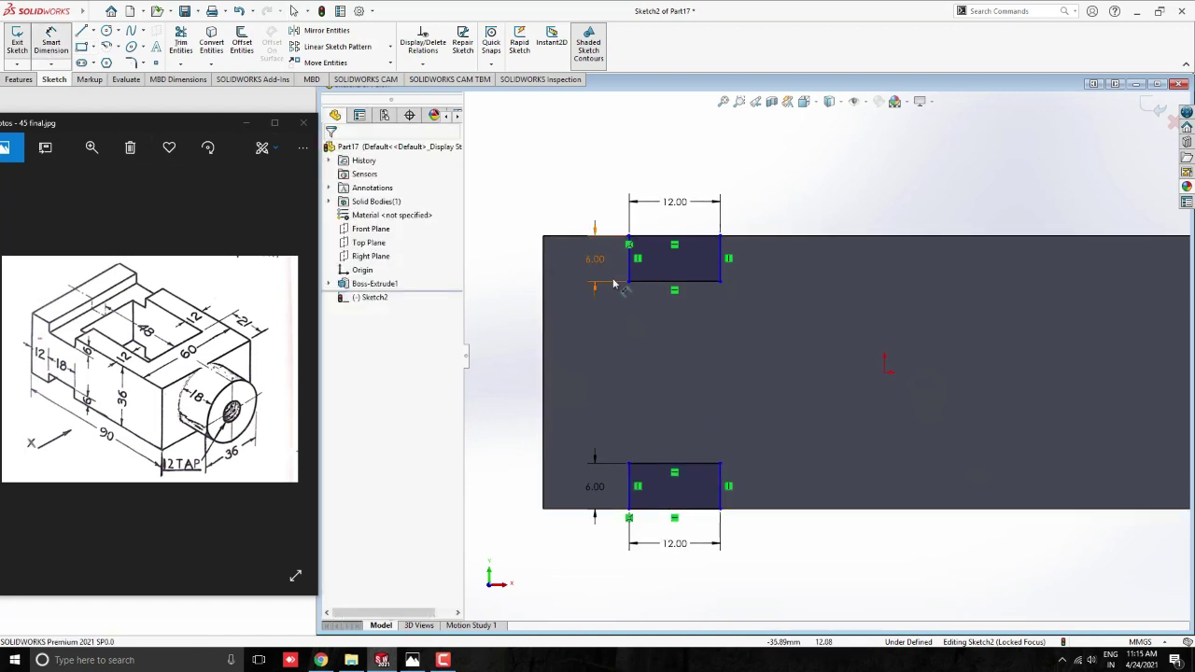
Dimension the upper and lower slot rectangles 12 mm from the block's left edge
{"action": "left_click", "coordinate": [544, 279]}
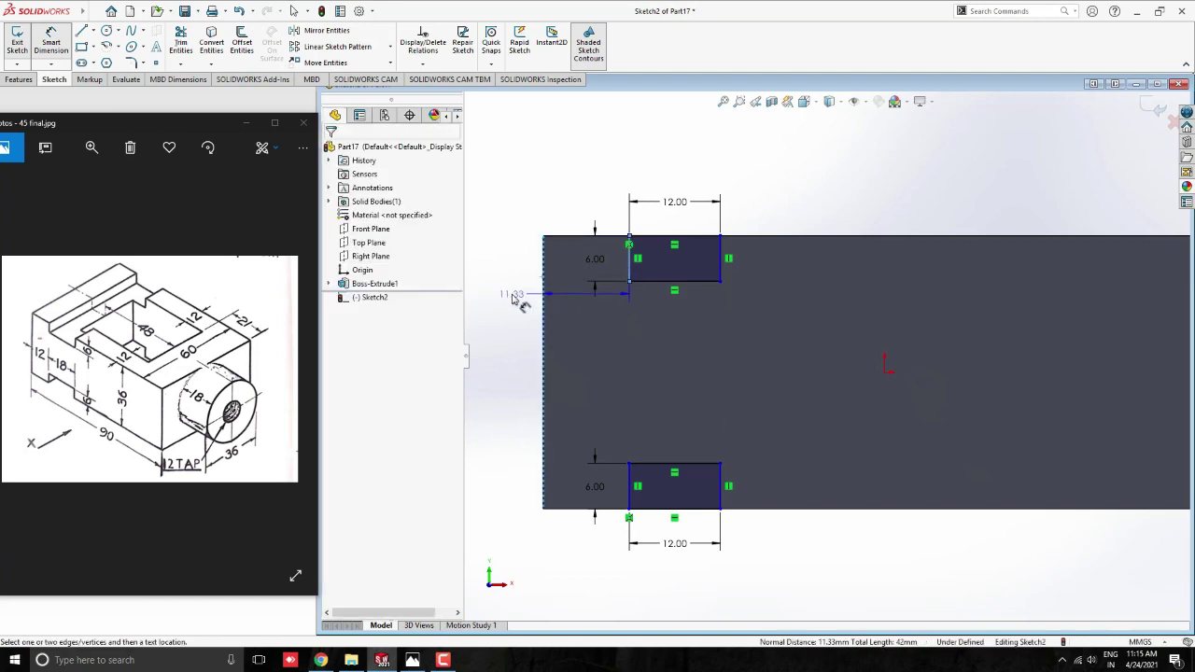
{"action": "left_click", "coordinate": [505, 297]}
{"action": "type", "text": "12"}
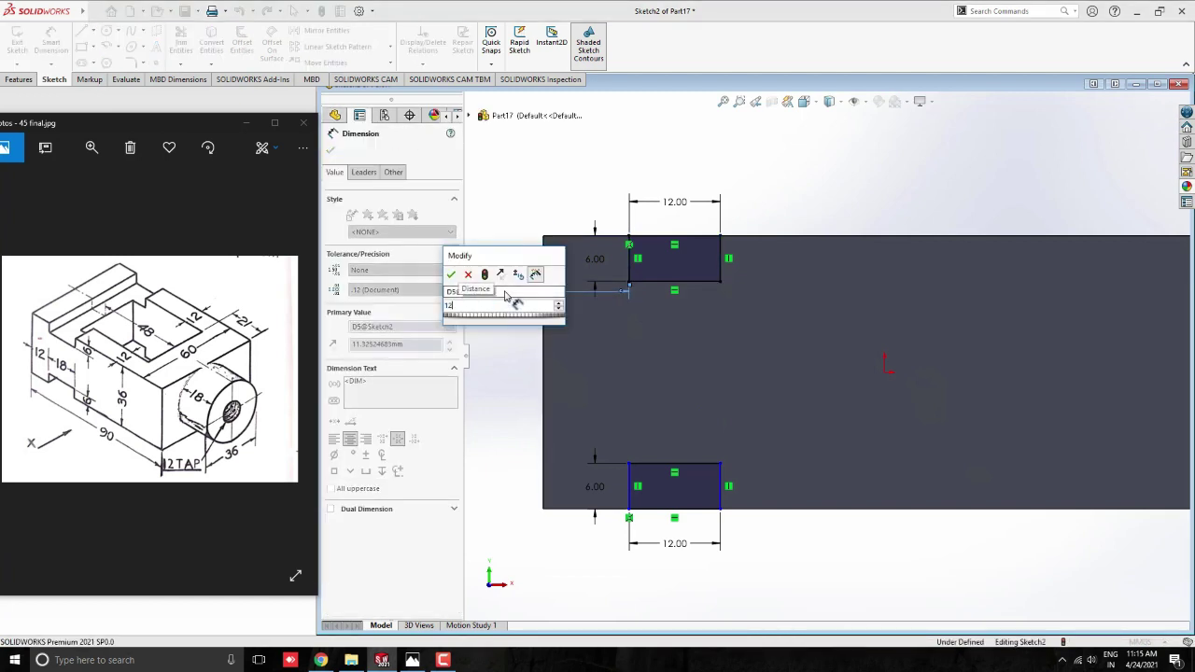
{"action": "key", "text": "Return"}
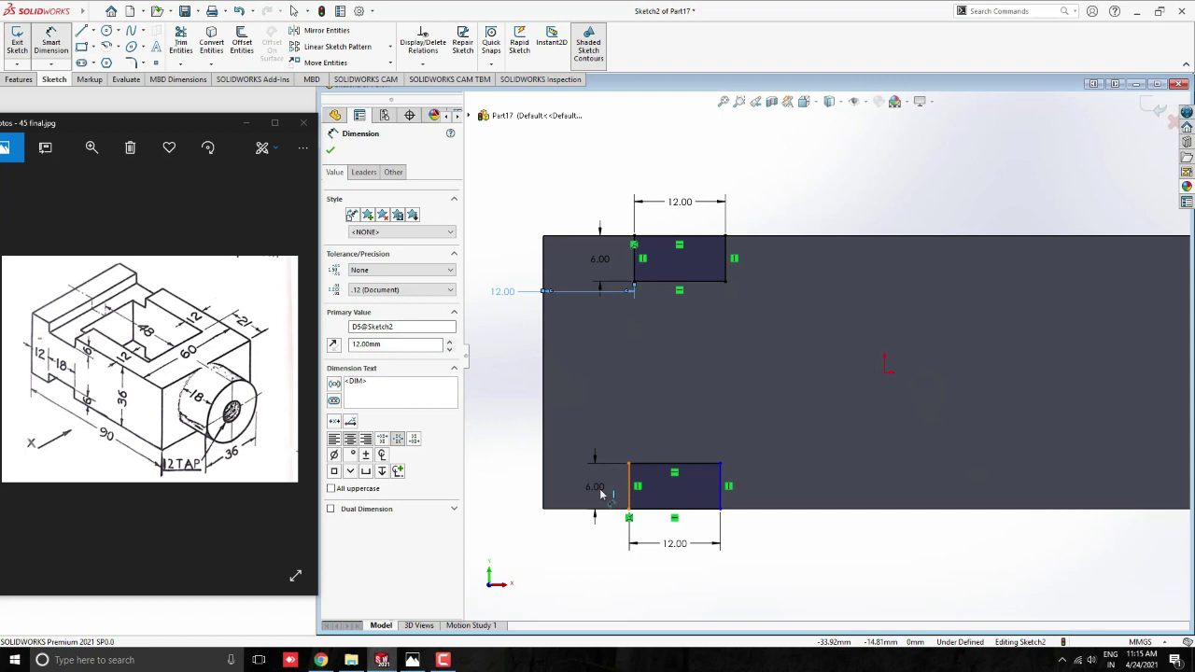
{"action": "left_click", "coordinate": [631, 486]}
{"action": "left_click", "coordinate": [544, 471]}
{"action": "left_click", "coordinate": [497, 432]}
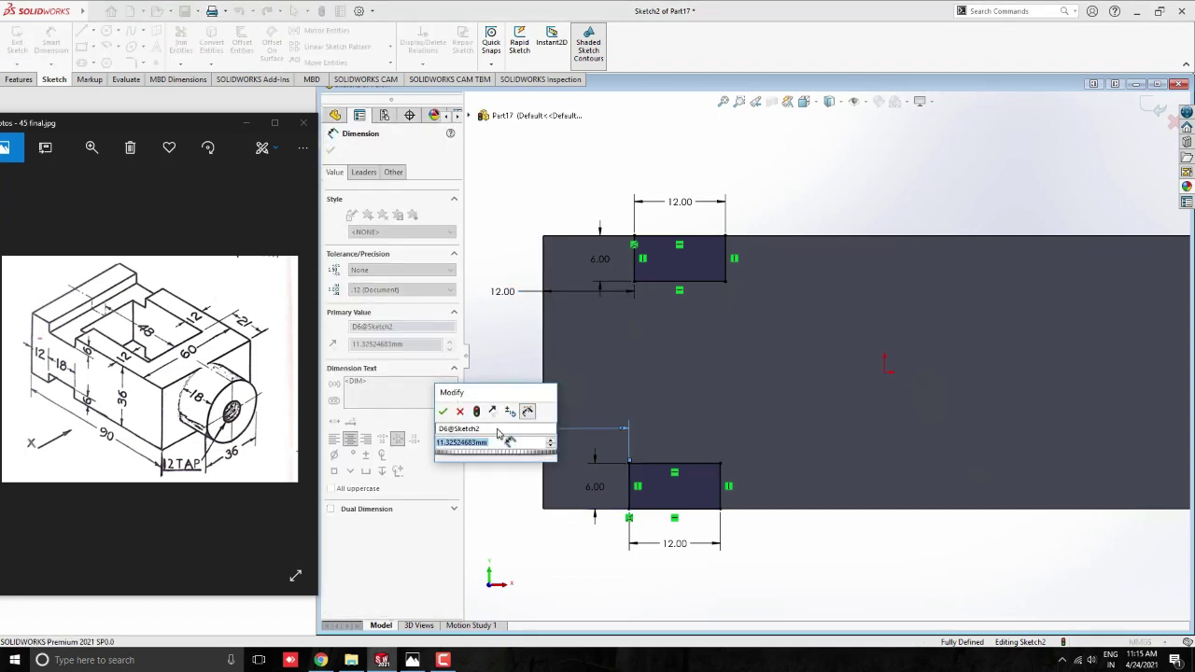
{"action": "type", "text": "12"}
{"action": "key", "text": "Return"}
{"action": "key", "text": "Escape"}
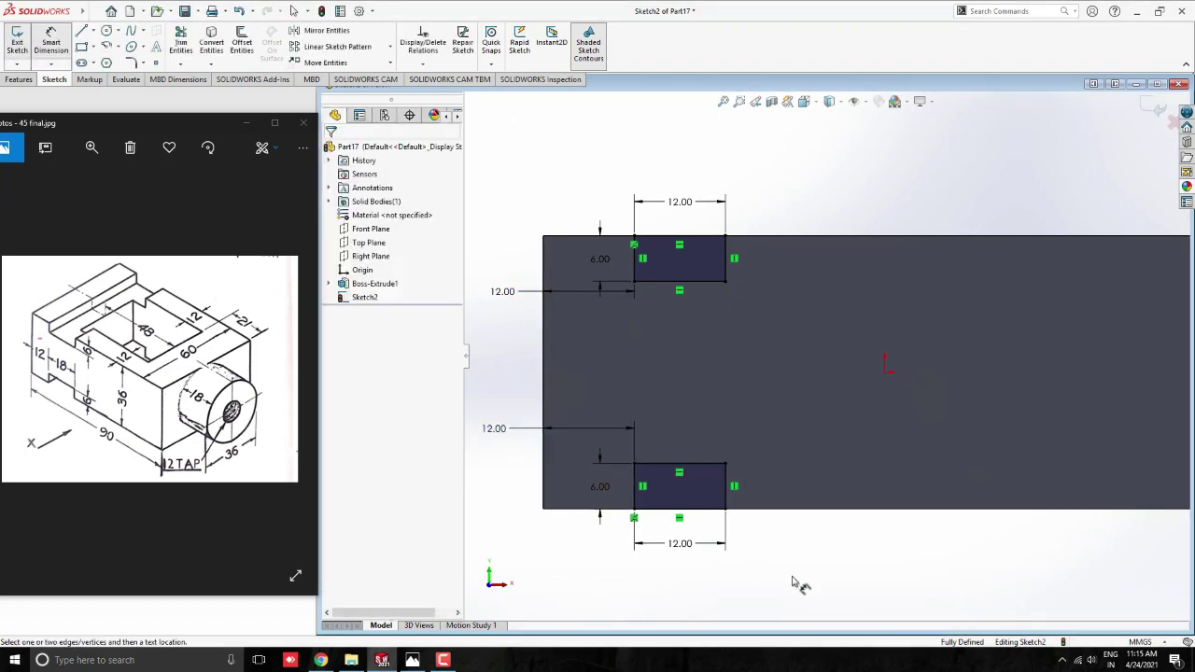
{"action": "key", "text": "Escape"}
Extruded-cut the two slot rectangles Through All, creating Cut-Extrude1
{"action": "key", "text": "z"}
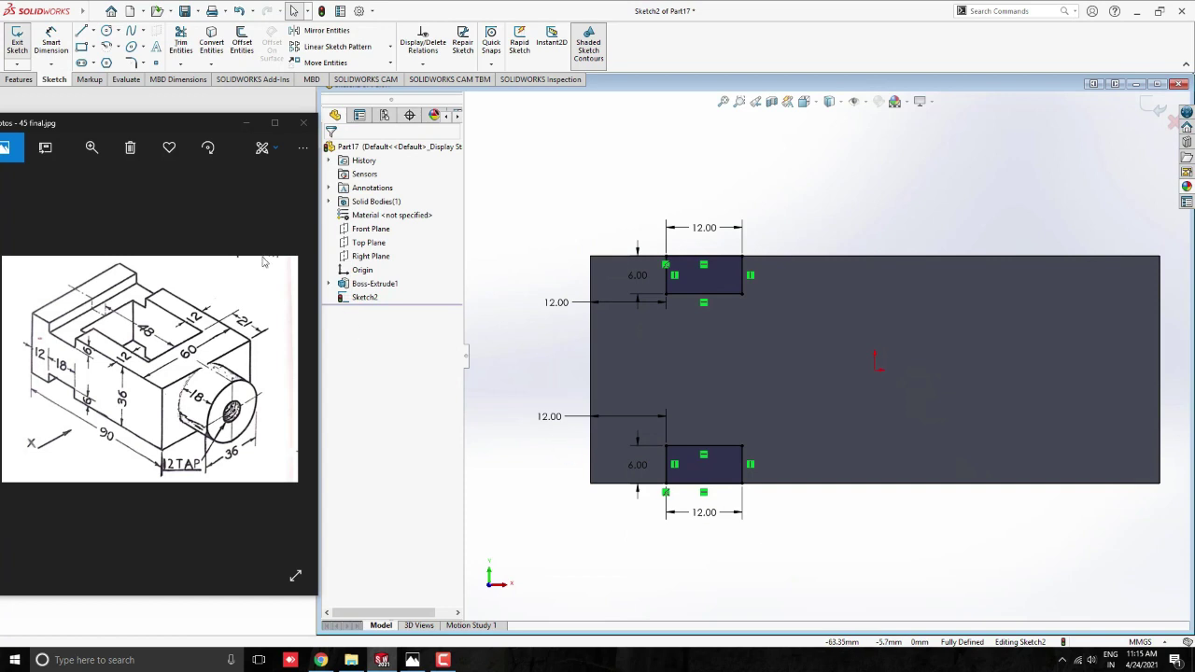
{"action": "left_click", "coordinate": [19, 79]}
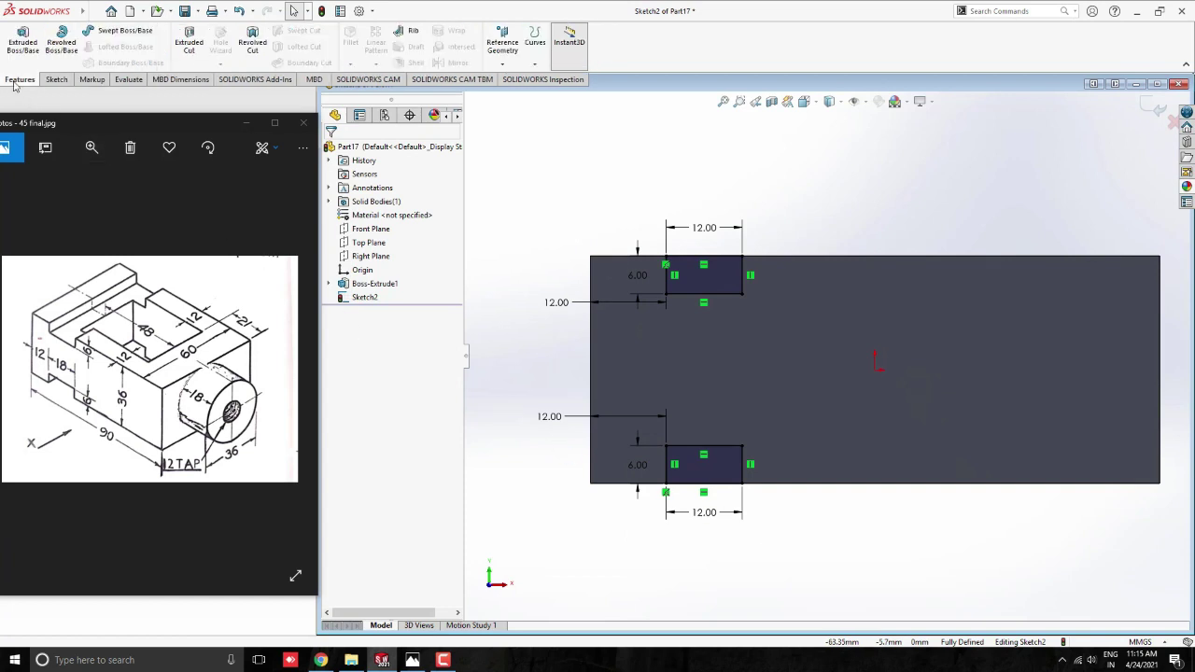
{"action": "left_click", "coordinate": [189, 42]}
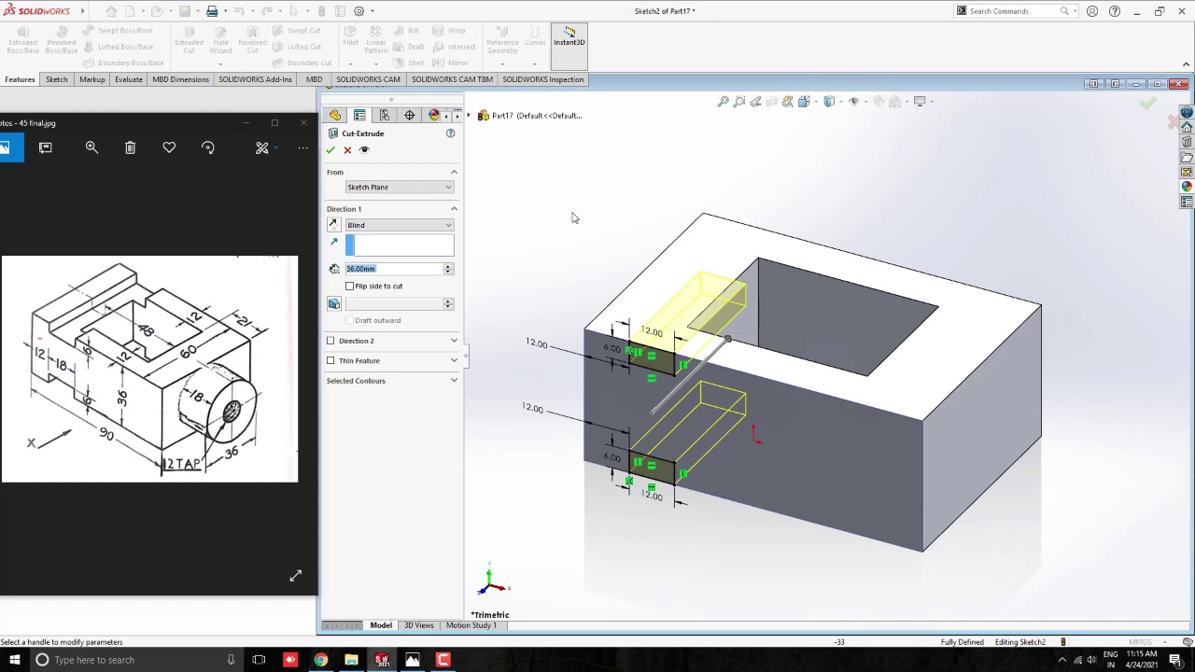
{"action": "left_click", "coordinate": [400, 225]}
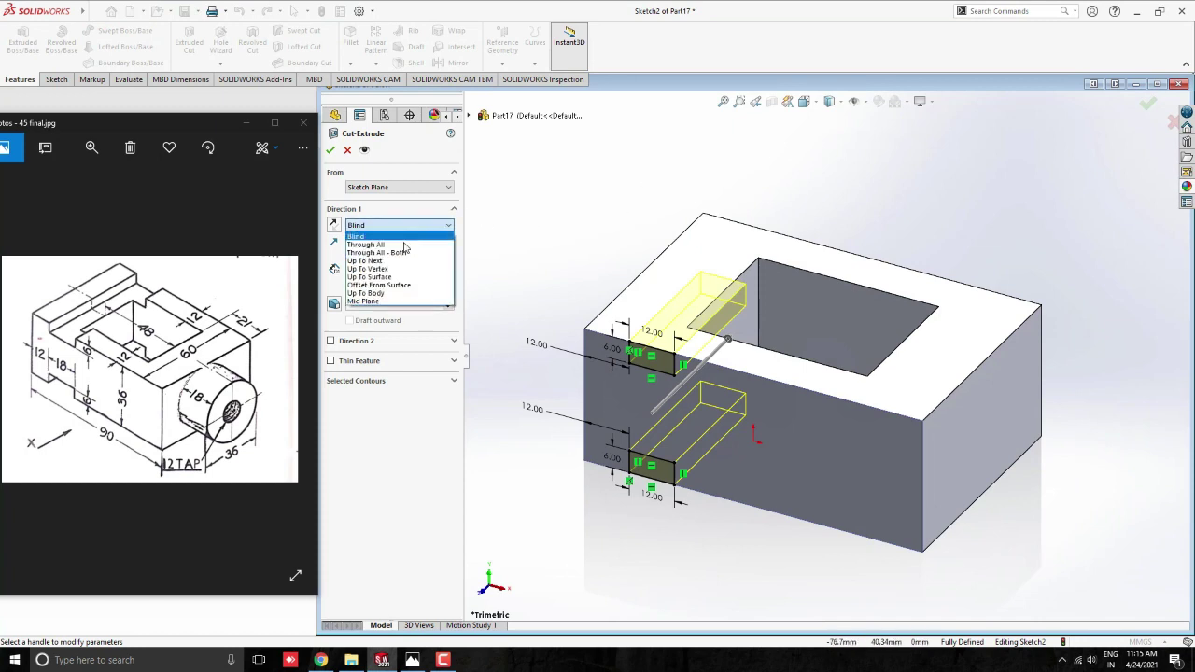
{"action": "left_click", "coordinate": [331, 150]}
{"action": "key", "text": "f"}
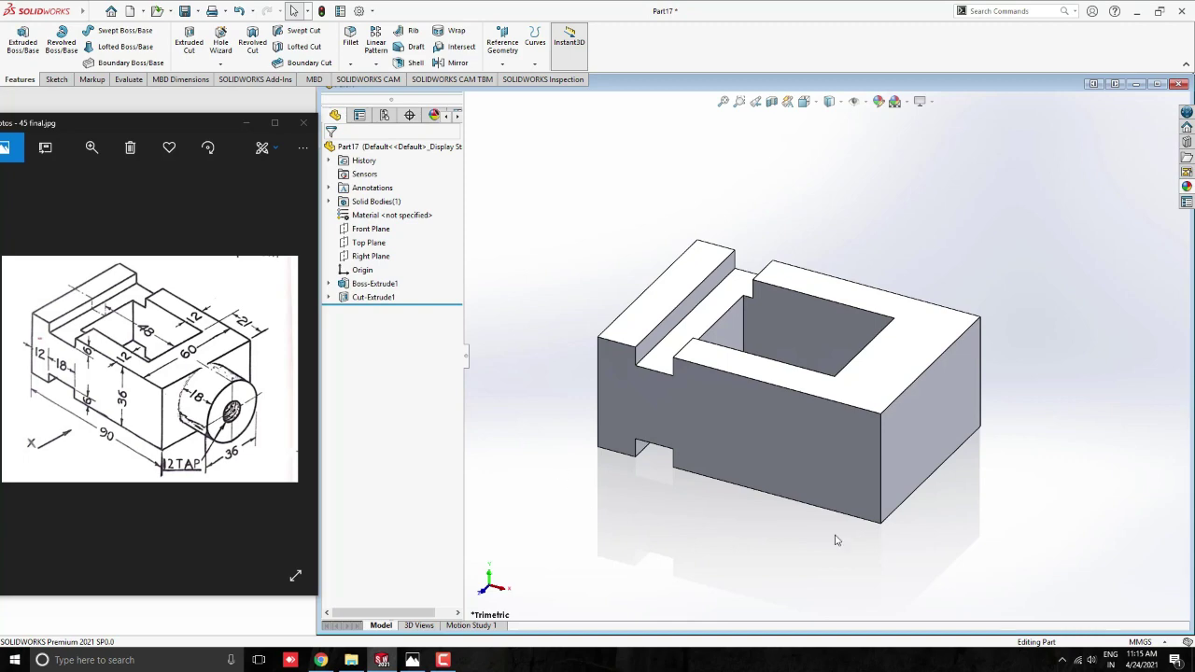
In a new sketch on the block's end face, draw a 36 mm circle at the origin
{"action": "left_click", "coordinate": [942, 433]}
{"action": "left_click", "coordinate": [993, 400]}
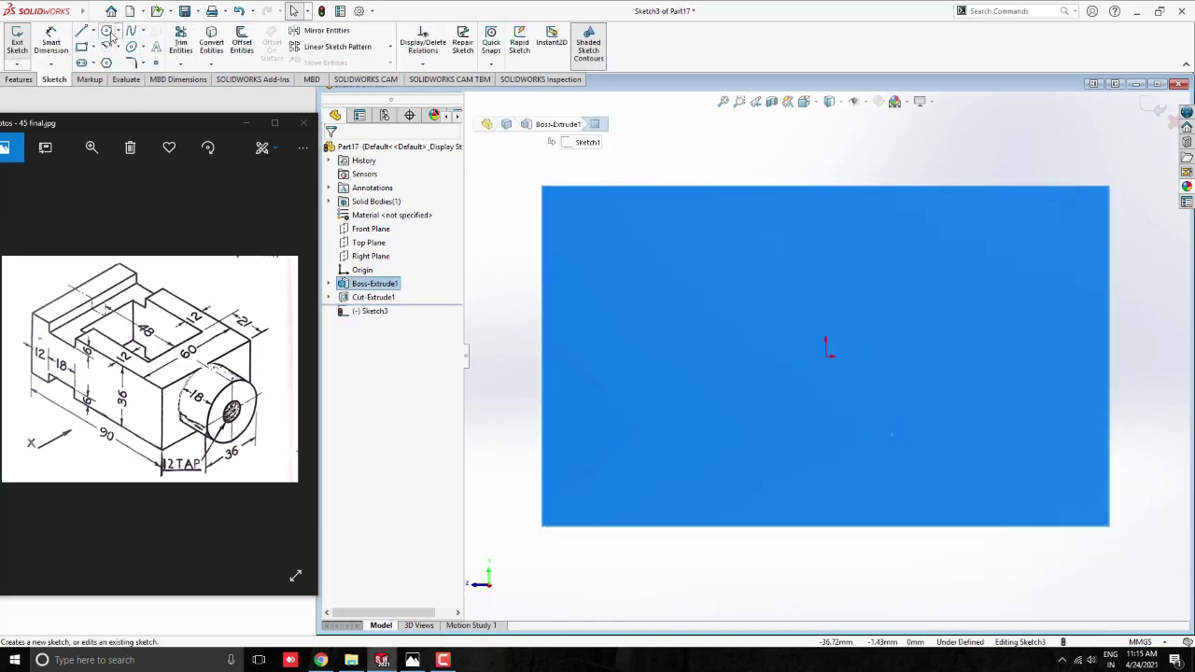
{"action": "left_click", "coordinate": [108, 32]}
{"action": "left_click_drag", "start_coordinate": [825, 353], "coordinate": [840, 369]}
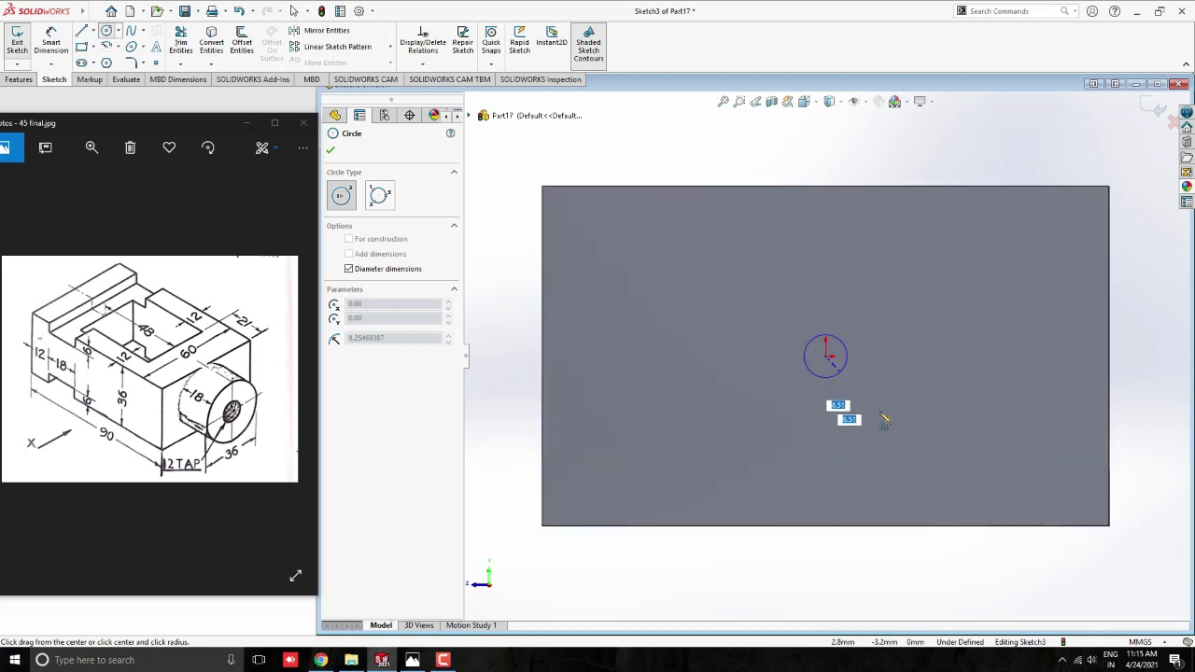
{"action": "type", "text": "36"}
{"action": "key", "text": "Return"}
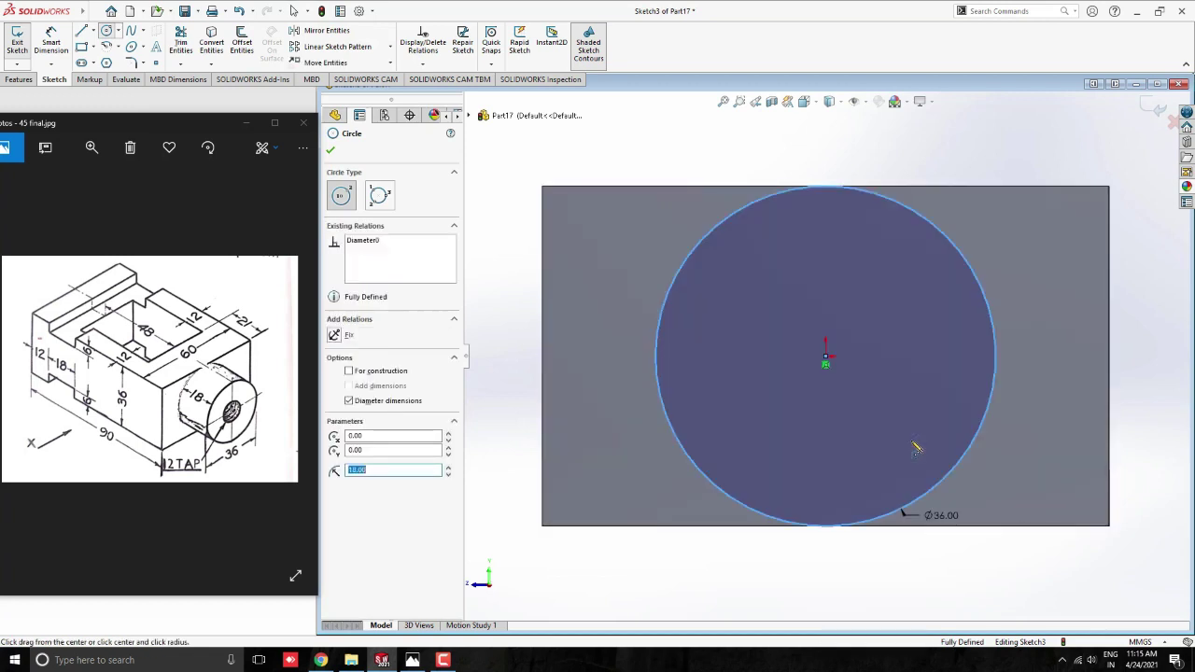
{"action": "key", "text": "Escape"}
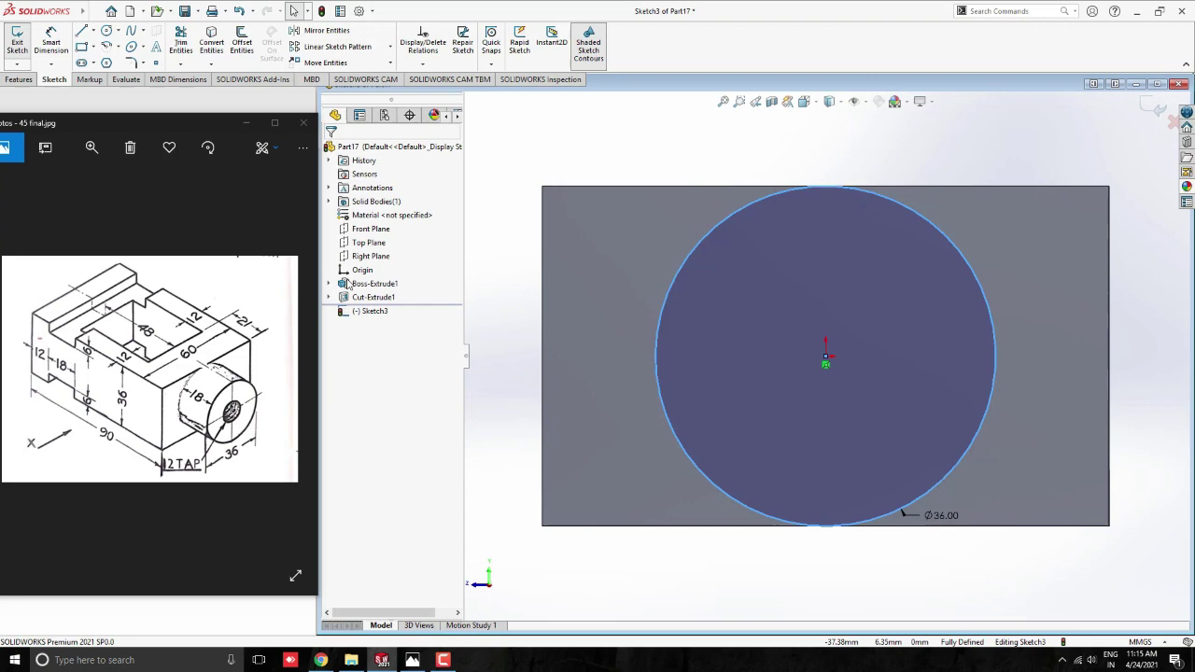
Extrude the 36 mm circle to 18 mm depth as Boss-Extrude2
{"action": "left_click", "coordinate": [19, 79]}
{"action": "left_click", "coordinate": [23, 41]}
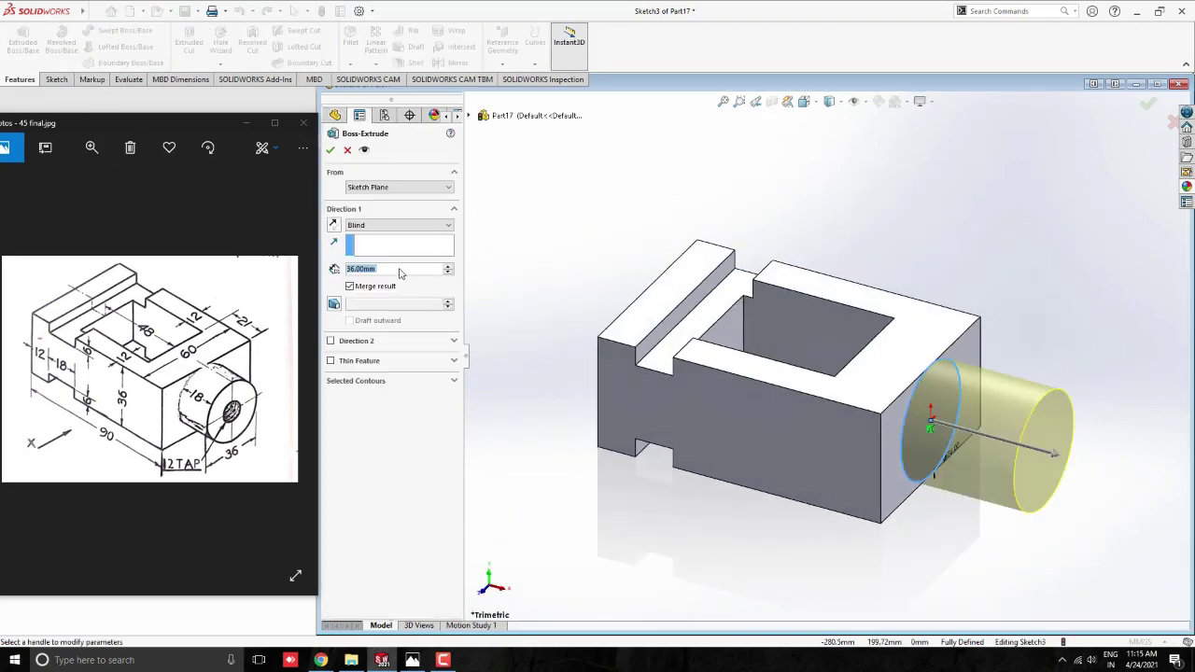
{"action": "left_click", "coordinate": [397, 268]}
{"action": "type", "text": "18"}
{"action": "key", "text": "Return"}
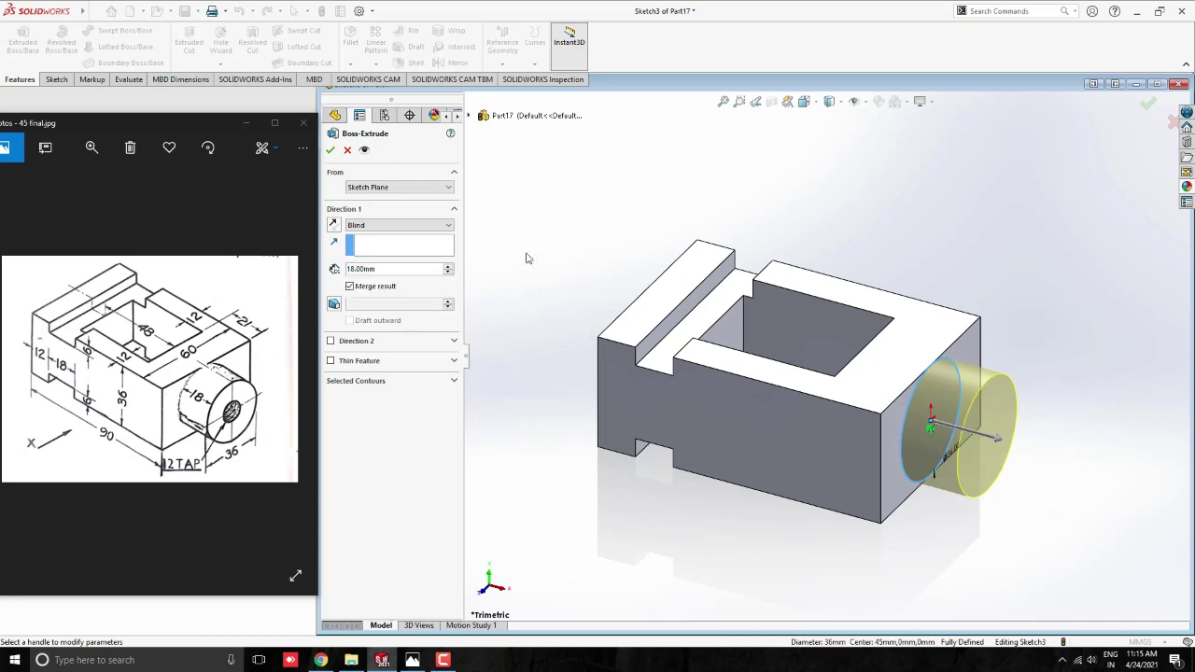
{"action": "left_click", "coordinate": [331, 152]}
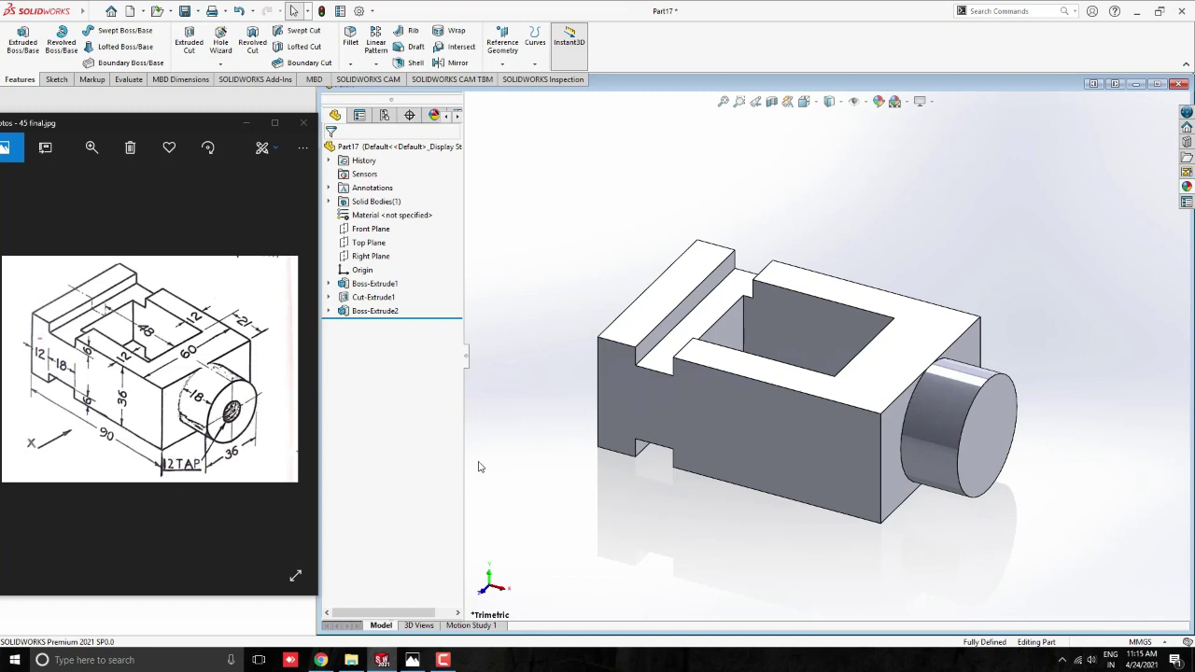
On the boss's end face, sketch a circle centred at the origin with 12 mm diameter
{"action": "left_click", "coordinate": [985, 454]}
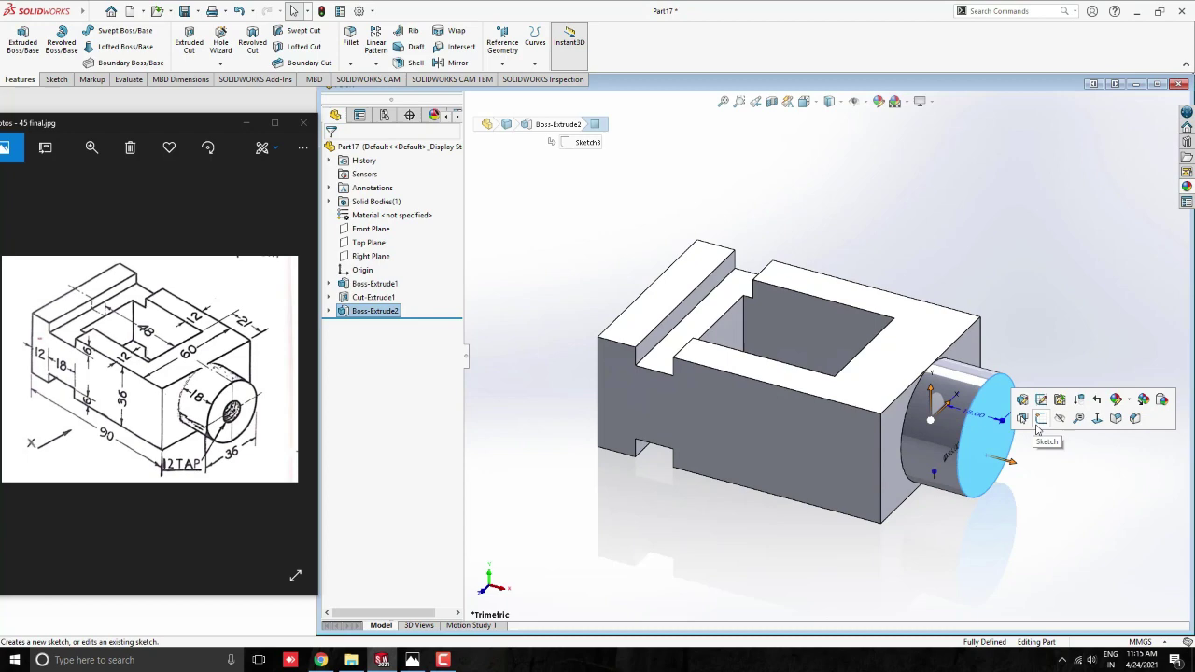
{"action": "left_click", "coordinate": [1038, 425]}
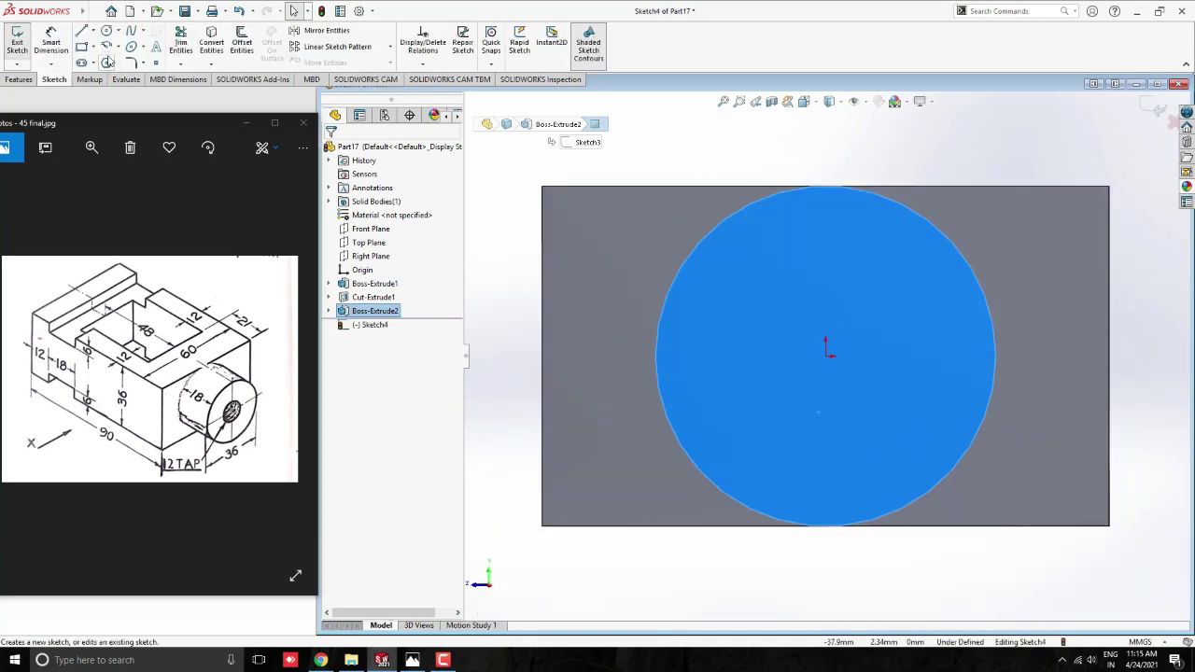
{"action": "left_click", "coordinate": [106, 32]}
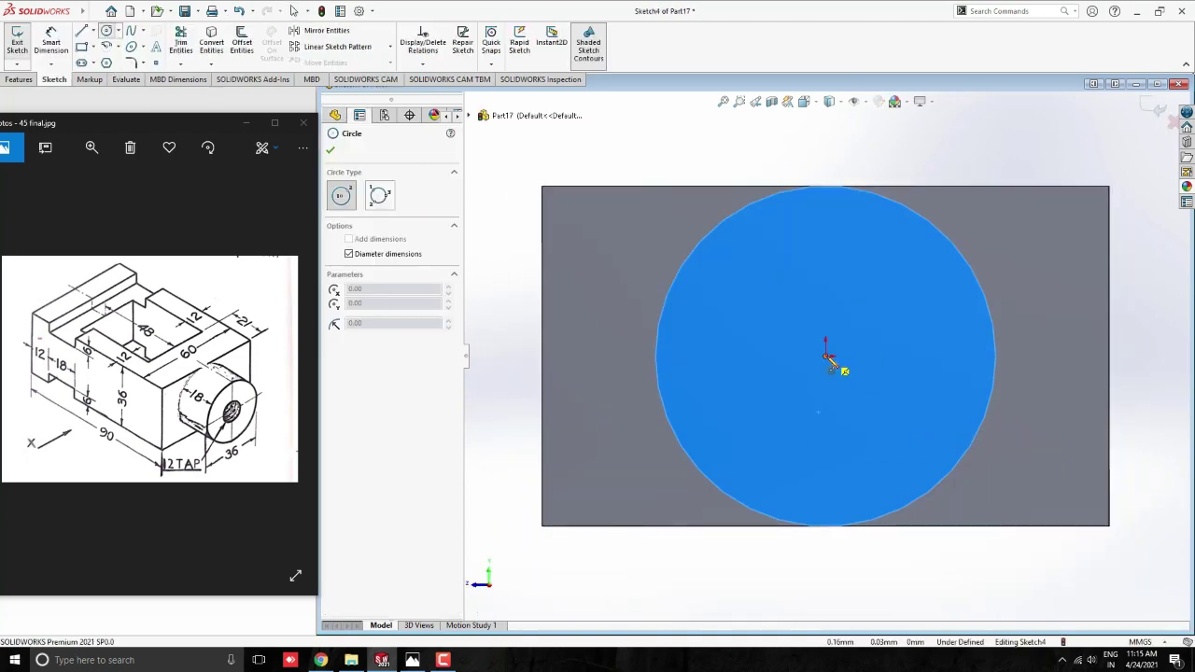
{"action": "left_click", "coordinate": [827, 358]}
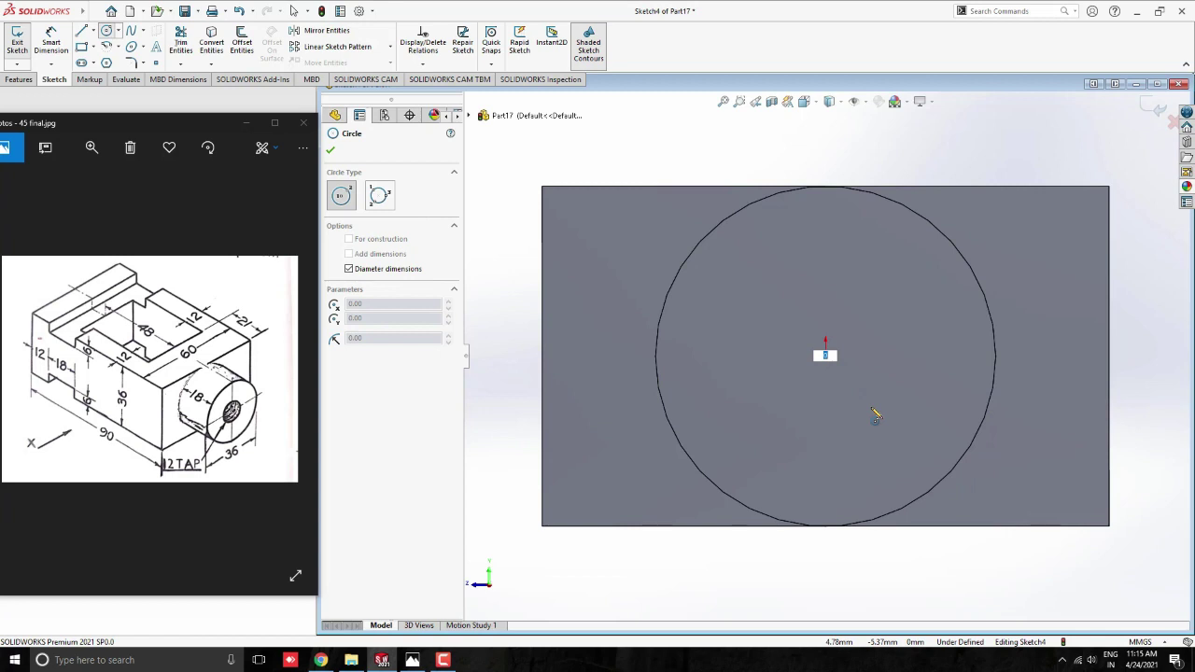
{"action": "type", "text": "12"}
{"action": "key", "text": "Return"}
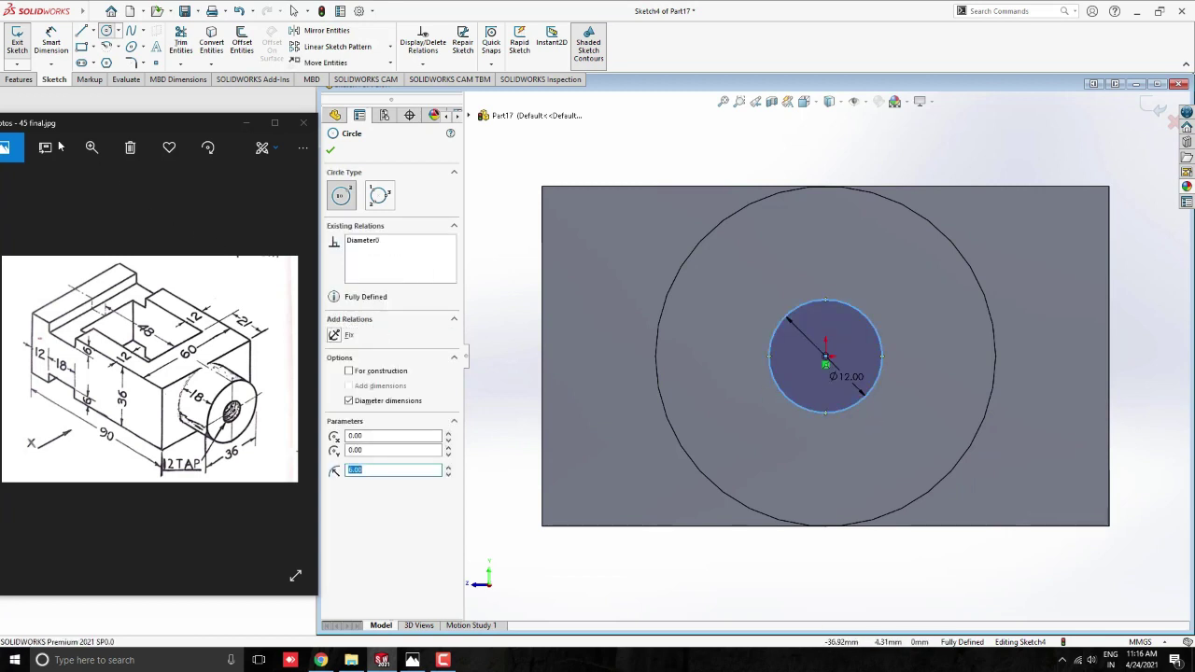
{"action": "left_click", "coordinate": [13, 81]}
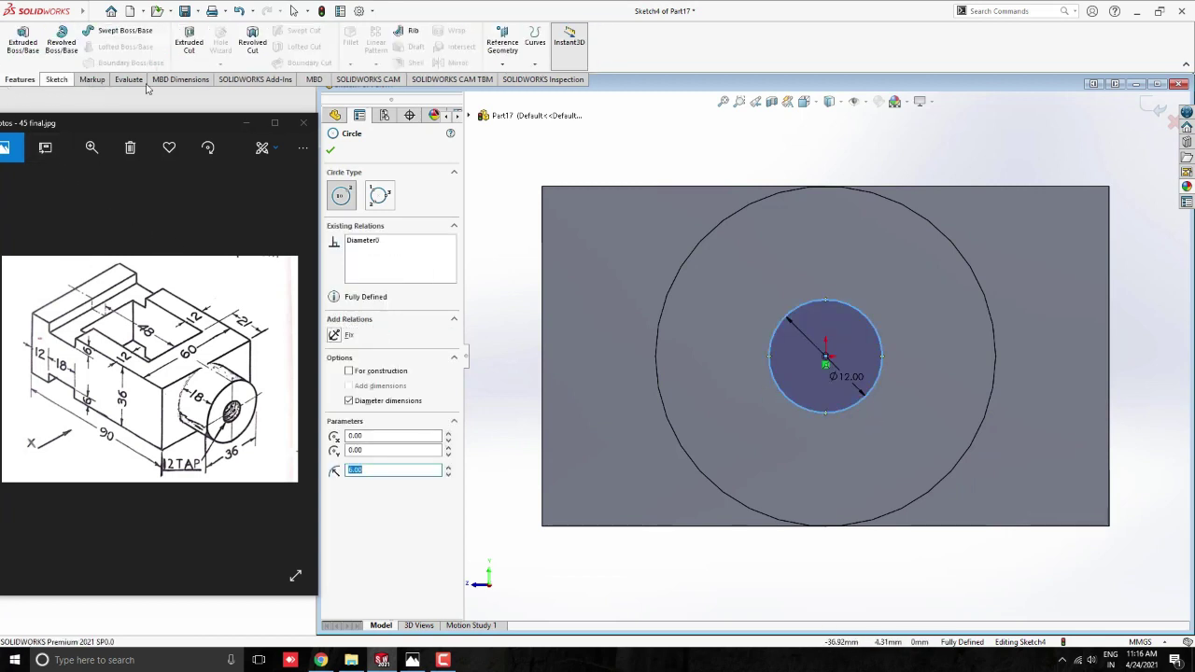
Extrude-cut the 12 mm circle 64 mm deep into the block as Cut-Extrude2
{"action": "left_click", "coordinate": [191, 42]}
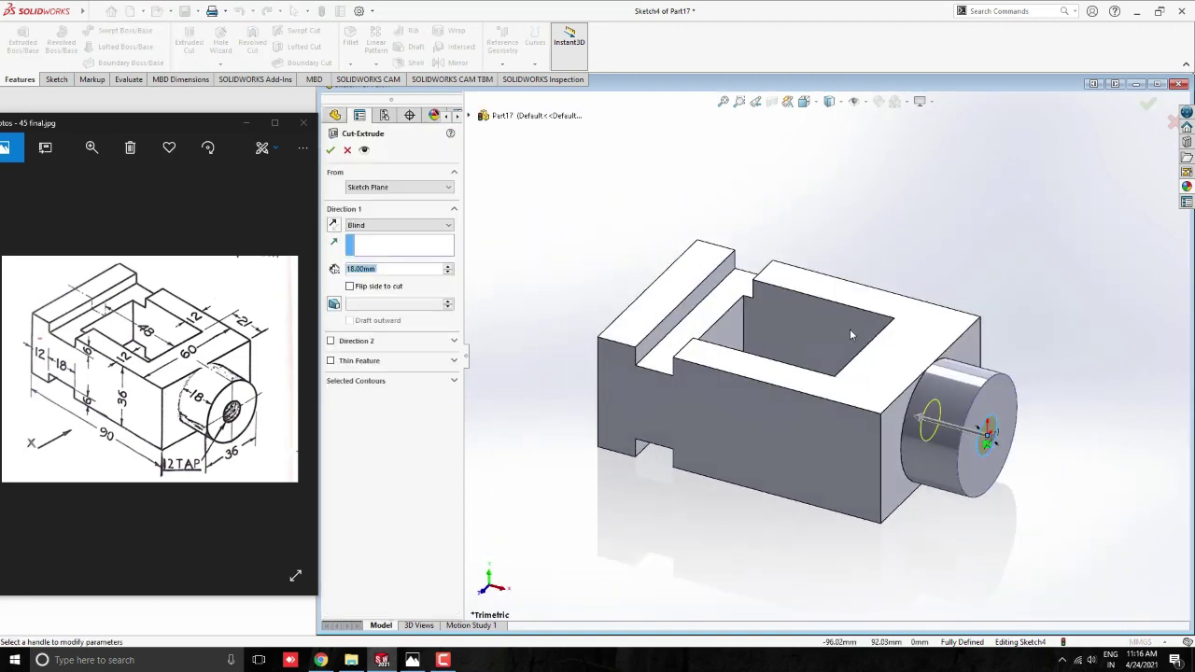
{"action": "middle_click_drag", "start_coordinate": [877, 349], "coordinate": [907, 398]}
{"action": "scroll", "coordinate": [907, 397], "scroll_direction": "down", "scroll_amount": 3}
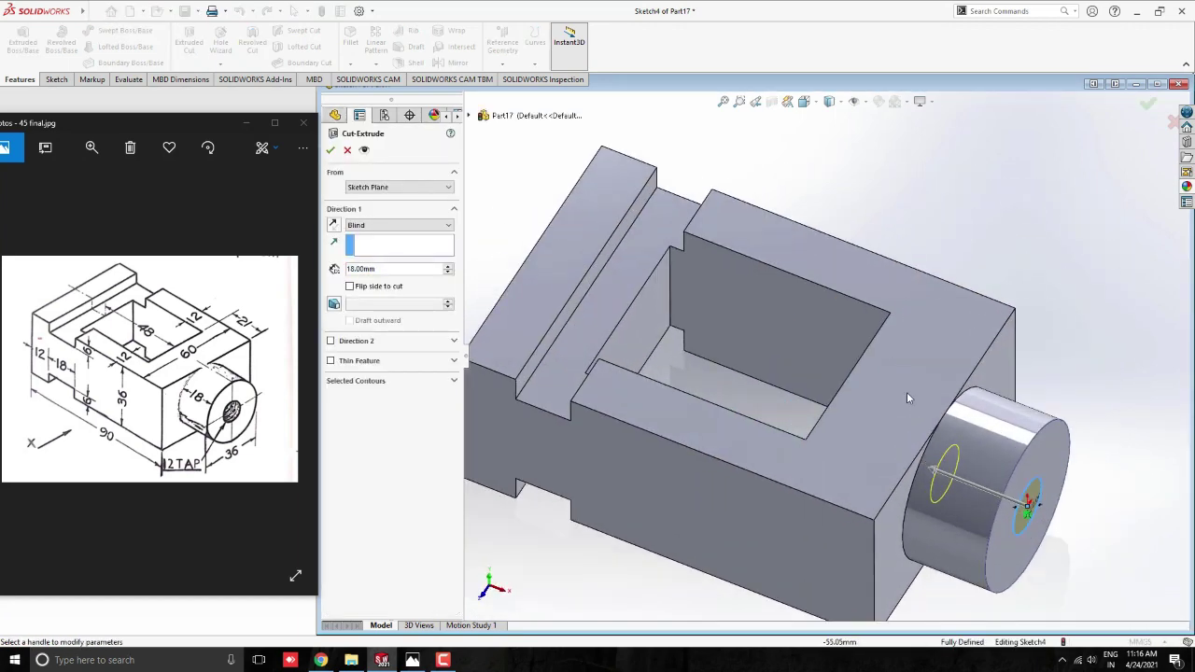
{"action": "left_click_drag", "start_coordinate": [935, 474], "coordinate": [841, 375]}
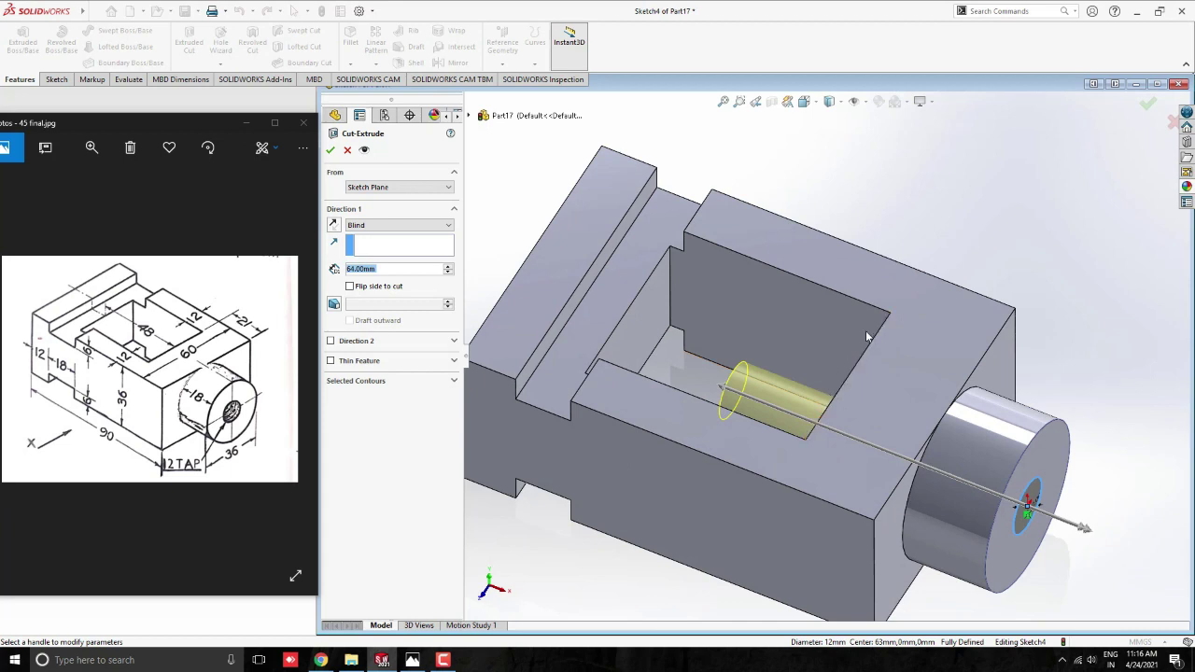
{"action": "left_click", "coordinate": [331, 150]}
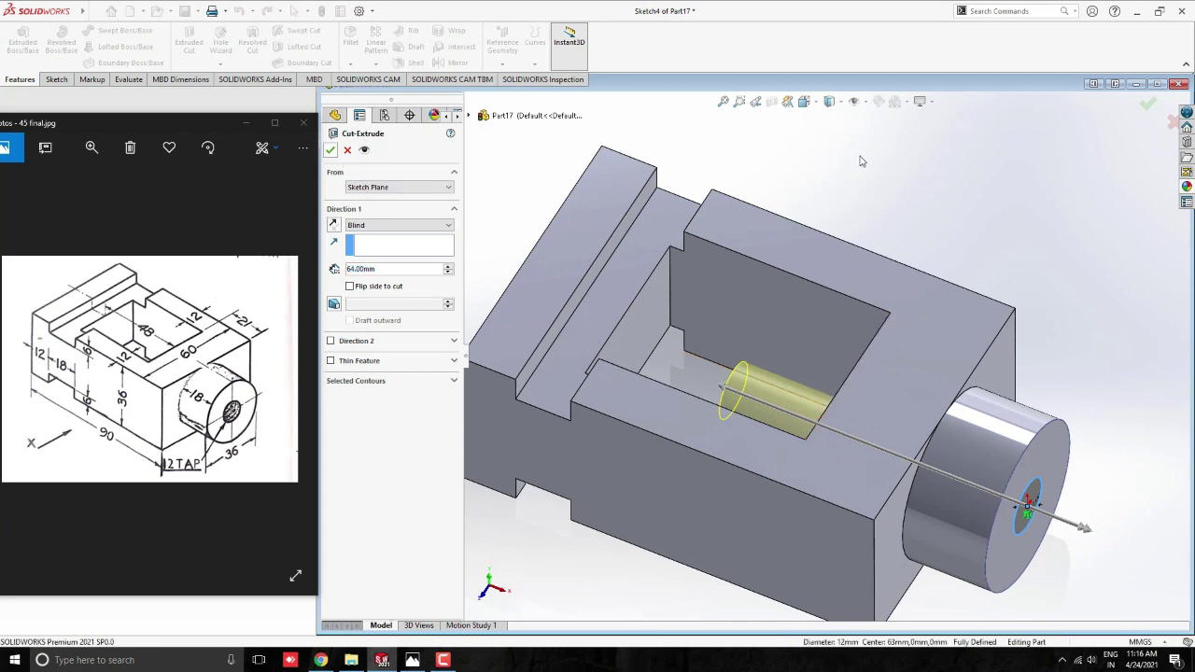
{"action": "scroll", "coordinate": [835, 351], "scroll_direction": "up", "scroll_amount": 2}
{"action": "scroll", "coordinate": [836, 351], "scroll_direction": "up", "scroll_amount": 2}
{"action": "mouse_move", "coordinate": [835, 351]}
{"action": "middle_mouse_down"}
{"action": "mouse_move", "coordinate": [841, 376]}
{"action": "mouse_move", "coordinate": [847, 368]}
{"action": "middle_mouse_up"}
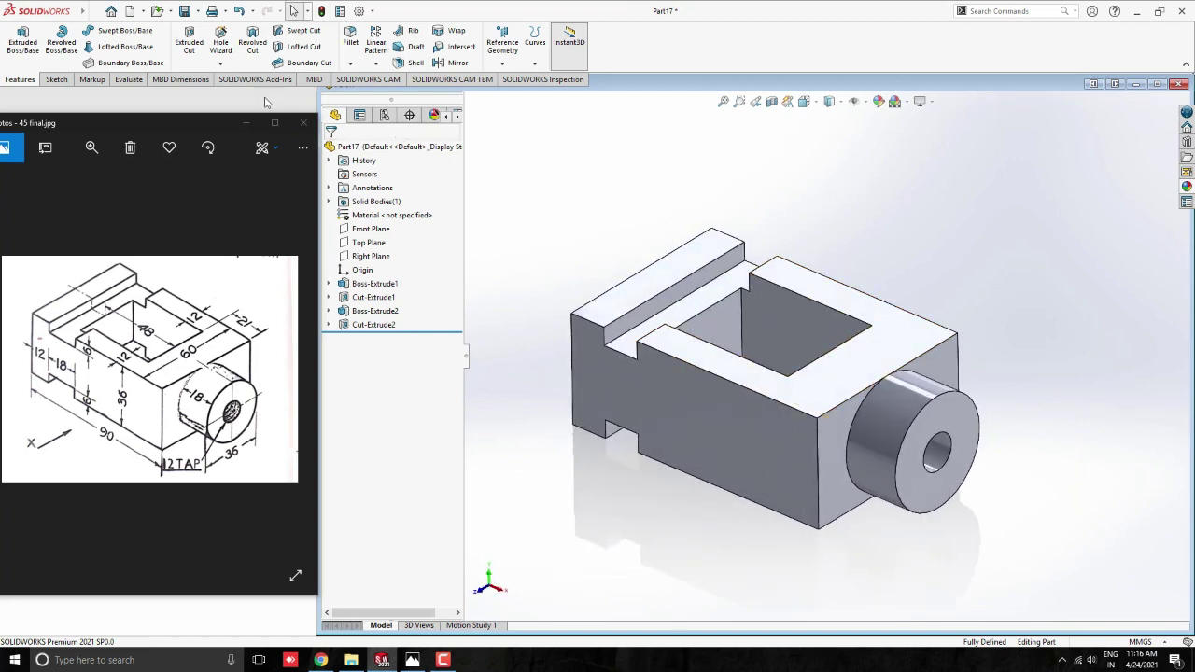
Start a Thread feature and select the boss hole's edge as its starting edge
{"action": "left_click", "coordinate": [220, 64]}
{"action": "left_click", "coordinate": [234, 109]}
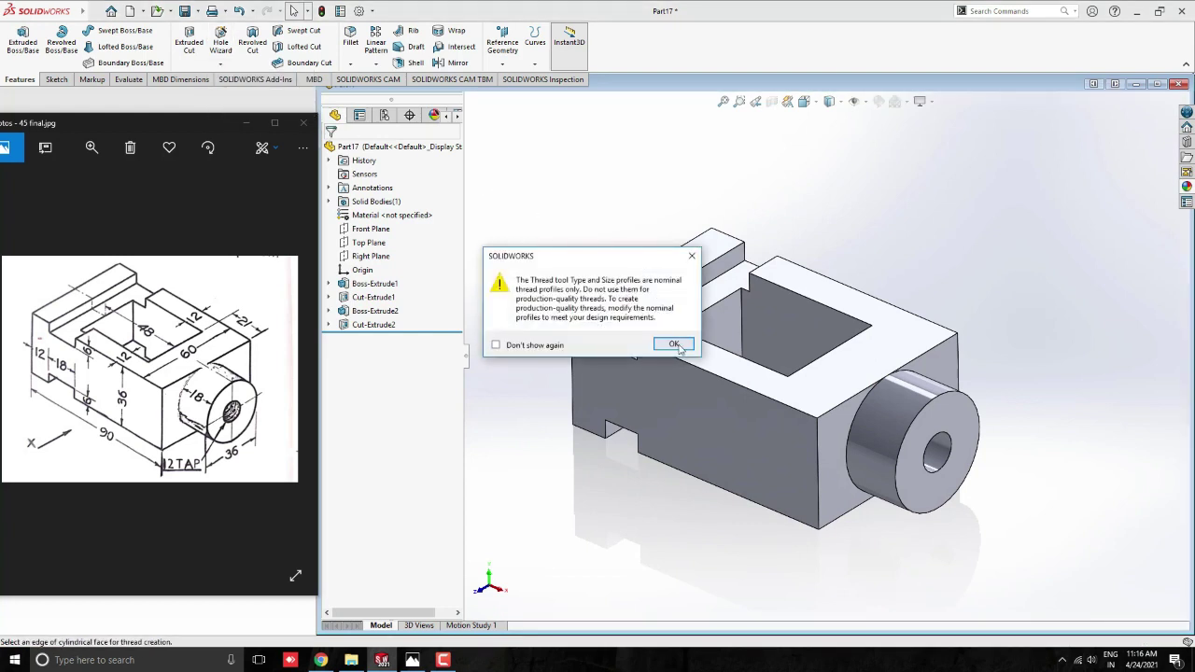
{"action": "left_click", "coordinate": [673, 344]}
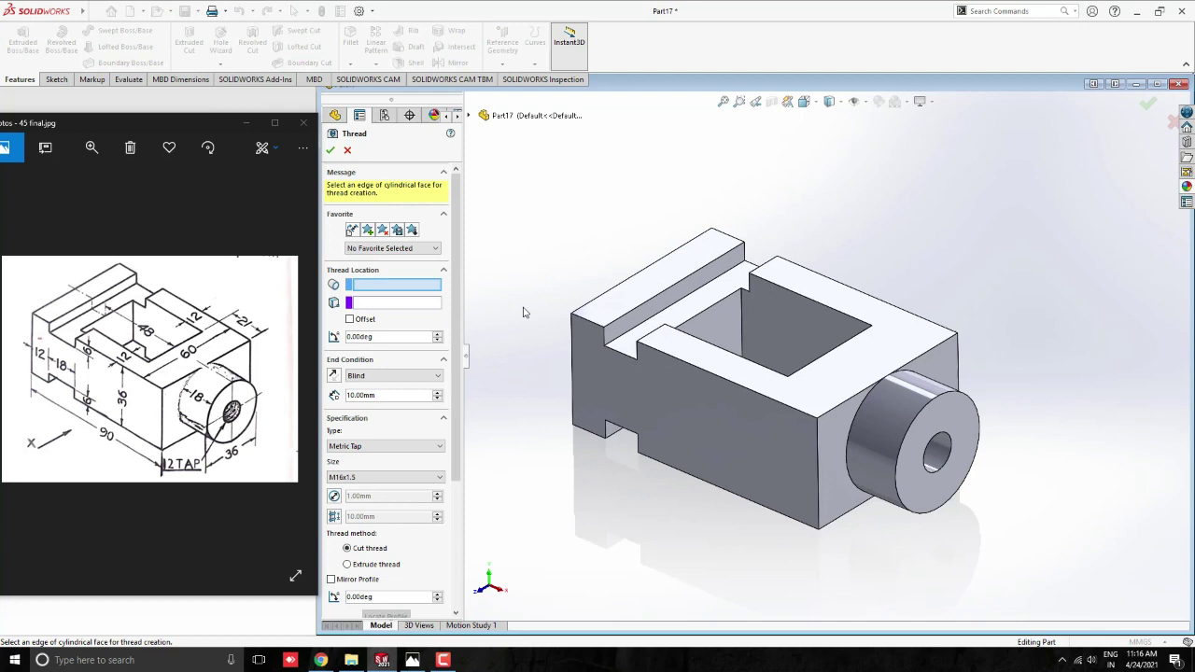
{"action": "scroll", "coordinate": [940, 474], "scroll_direction": "down", "scroll_amount": 3}
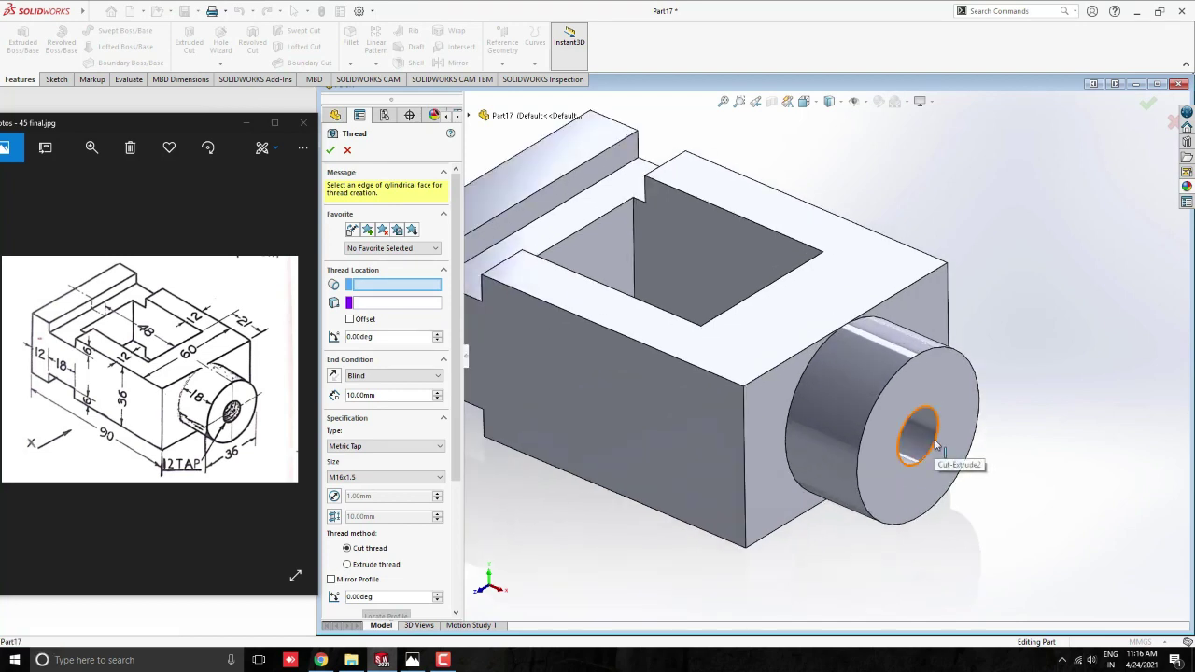
{"action": "left_click", "coordinate": [933, 450]}
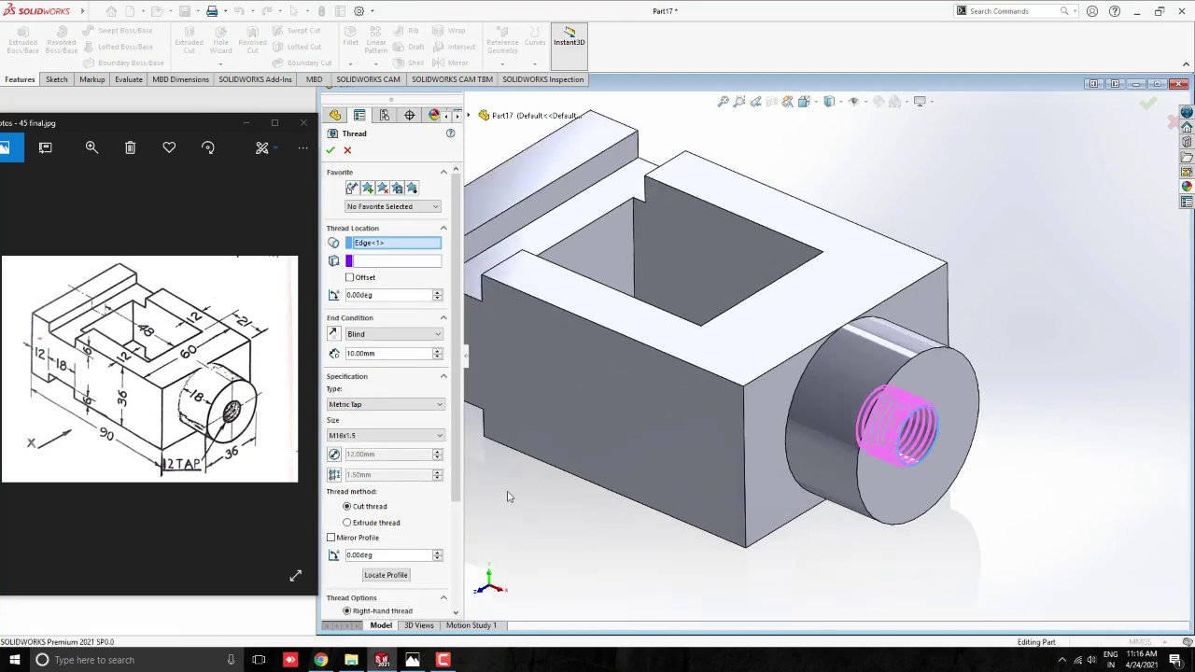
Set the thread to Metric Tap, size M12x1.5, and create Thread1
{"action": "scroll", "coordinate": [429, 455], "scroll_direction": "down", "scroll_amount": 3}
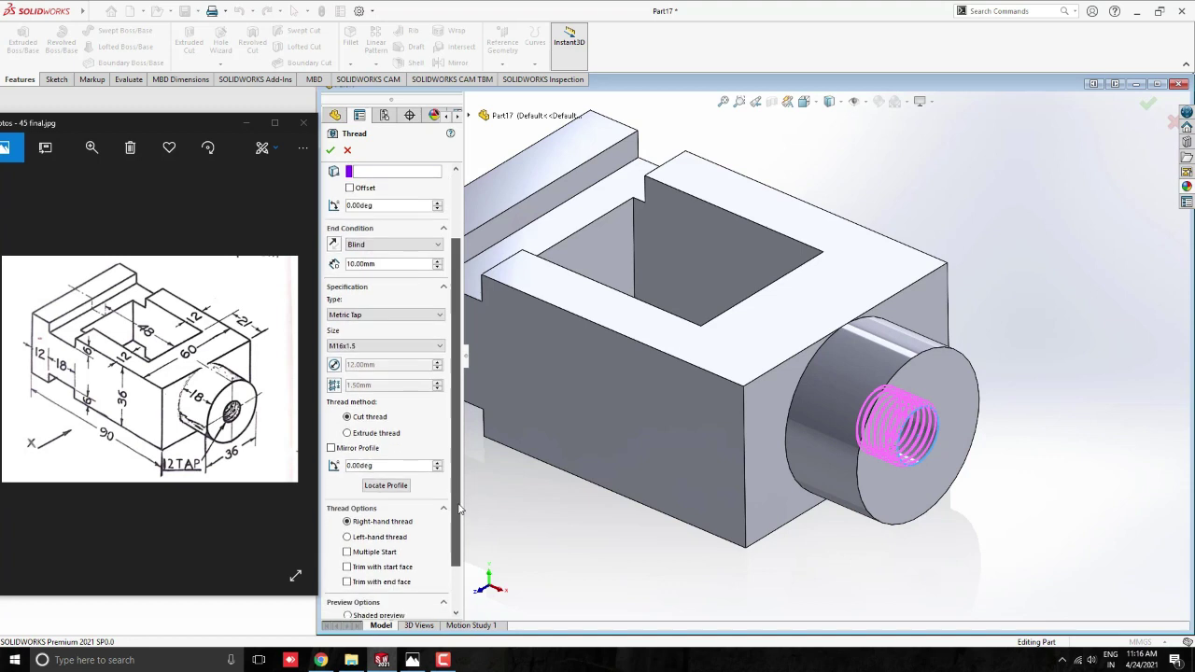
{"action": "left_click", "coordinate": [377, 316]}
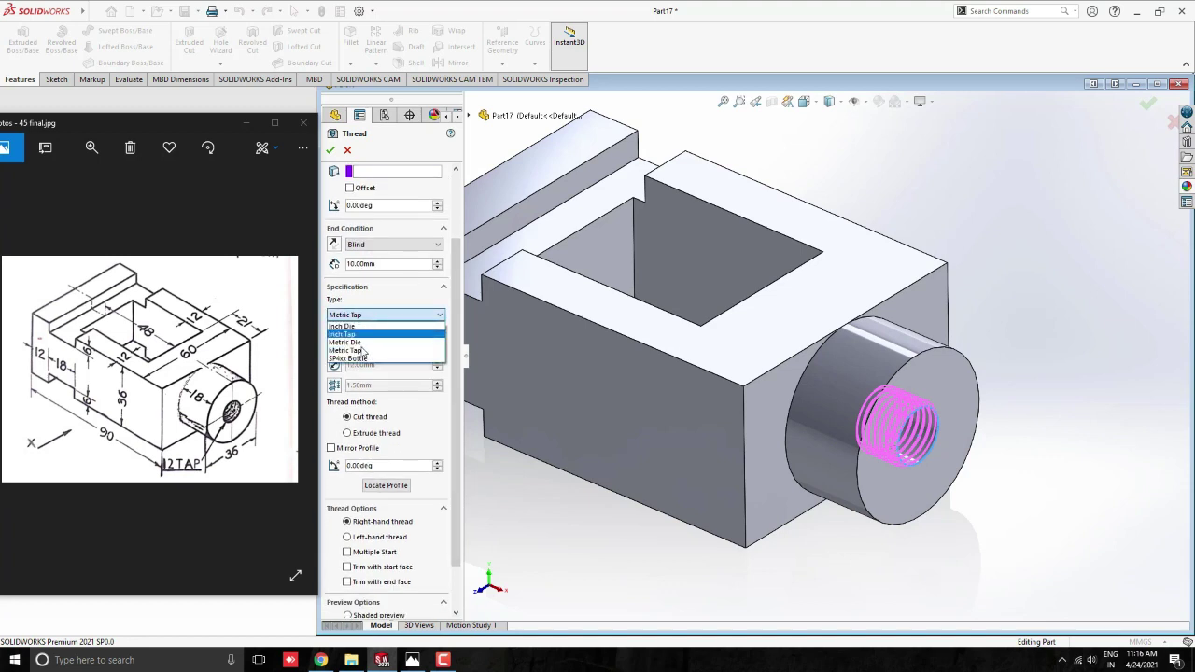
{"action": "left_click", "coordinate": [363, 351]}
{"action": "left_click", "coordinate": [377, 347]}
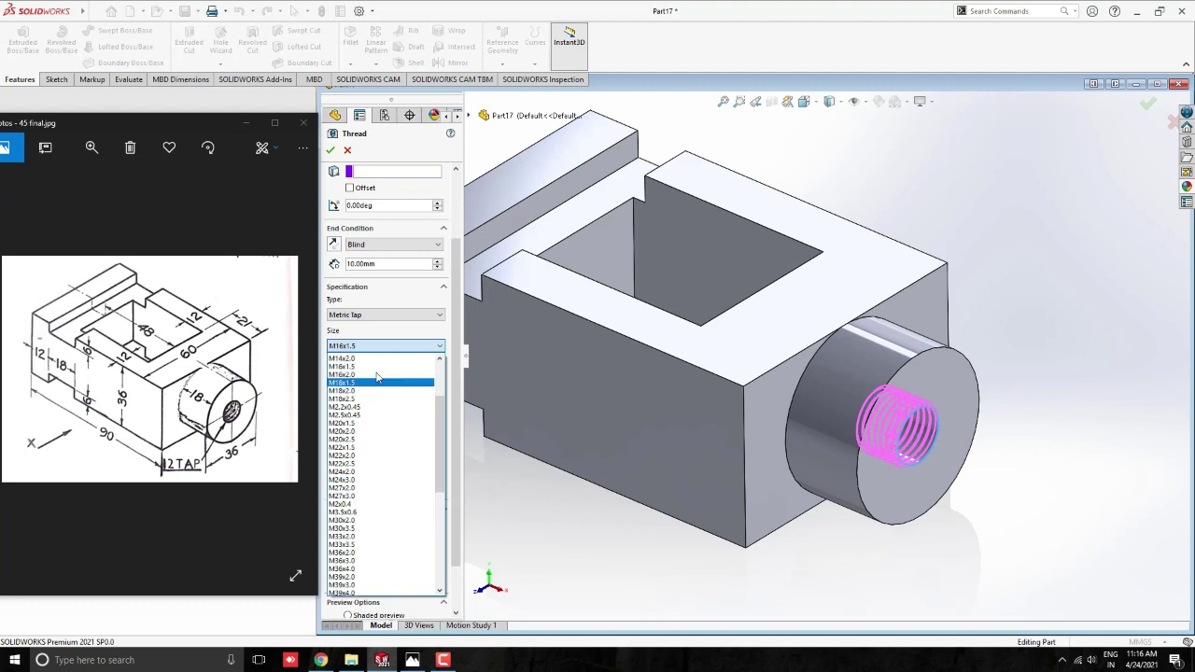
{"action": "scroll", "coordinate": [378, 378], "scroll_direction": "up", "scroll_amount": 2}
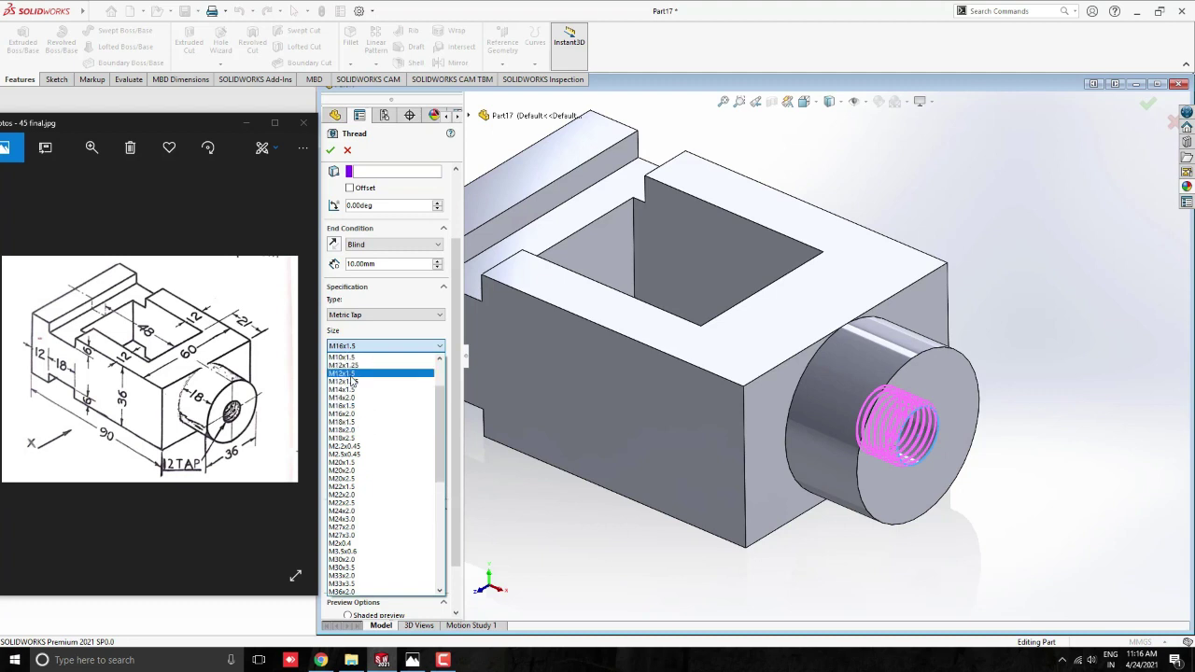
{"action": "left_click", "coordinate": [377, 373]}
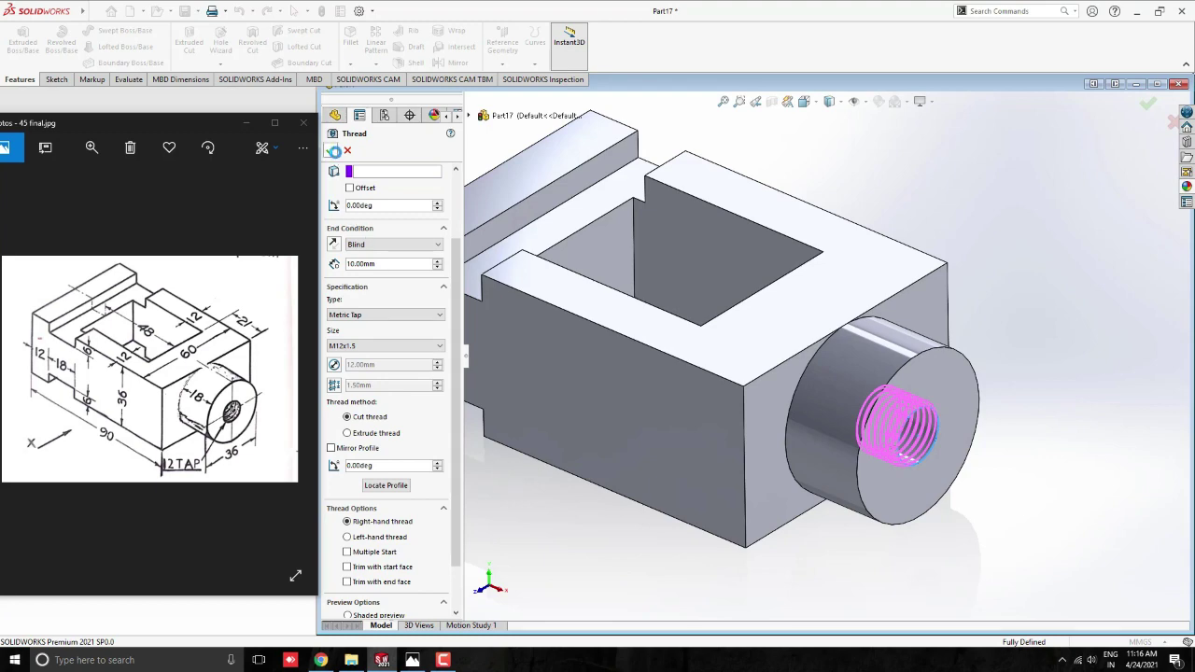
{"action": "key", "text": "Return"}
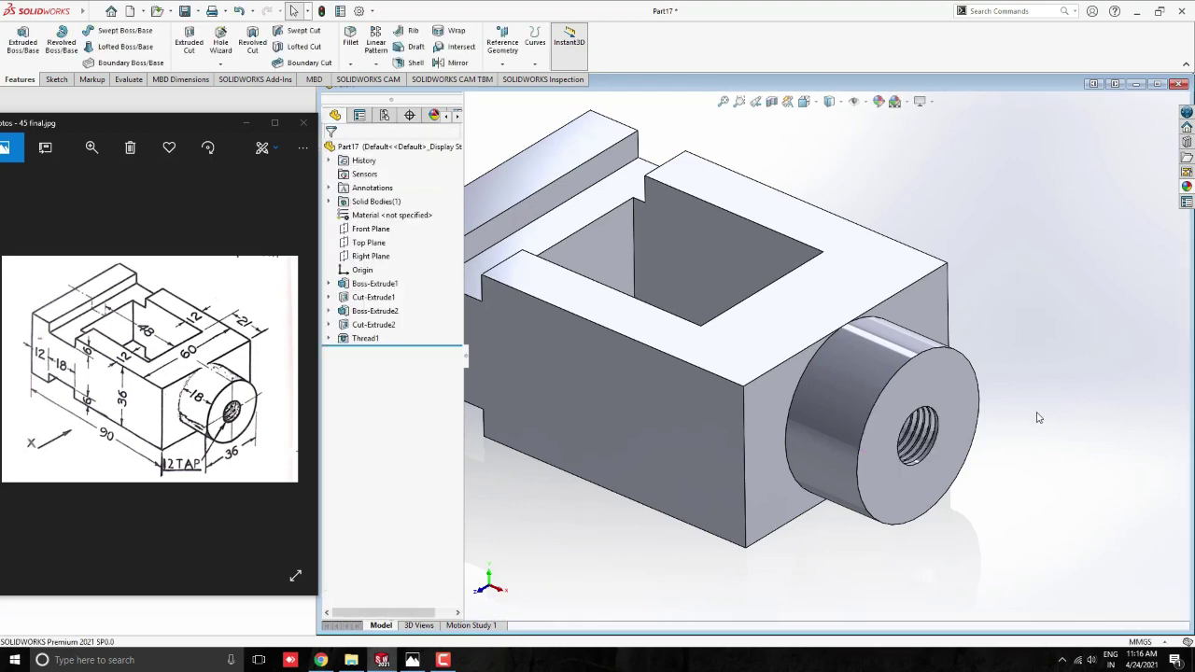
{"action": "mouse_move", "coordinate": [1037, 418]}
{"action": "middle_mouse_down"}
{"action": "mouse_move", "coordinate": [991, 404]}
{"action": "mouse_move", "coordinate": [877, 420]}
{"action": "mouse_move", "coordinate": [822, 411]}
{"action": "middle_mouse_up"}
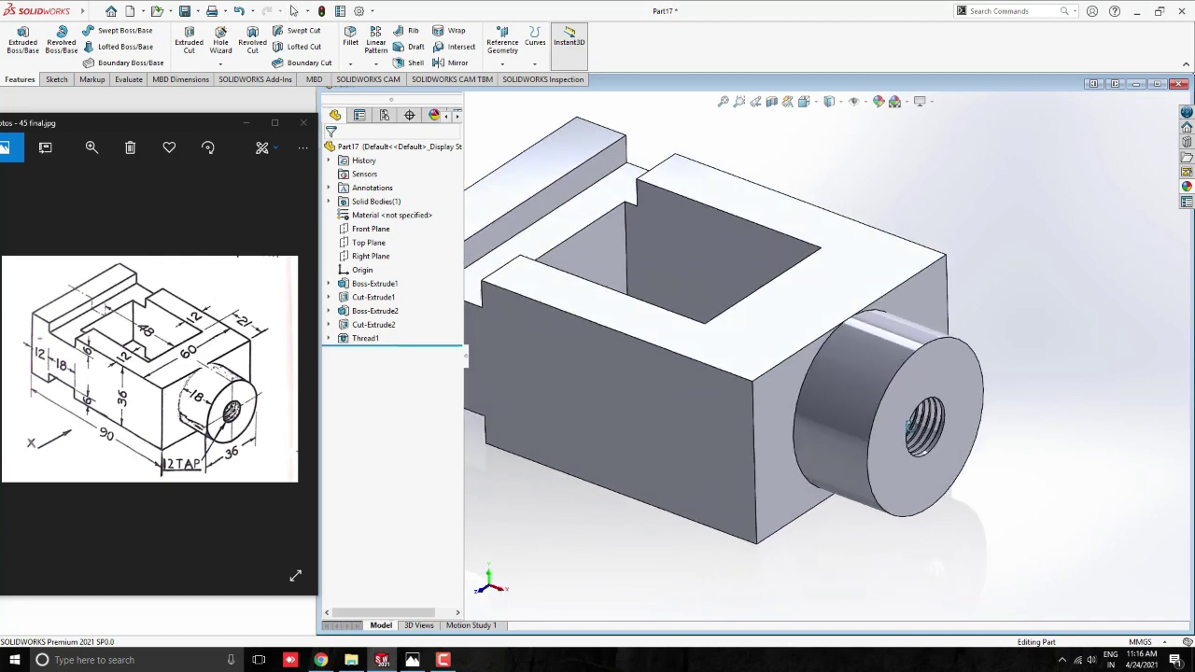
Edit Thread1 to end Up To Selection at the frame's inner face
{"action": "right_click", "coordinate": [369, 341]}
{"action": "left_click", "coordinate": [378, 302]}
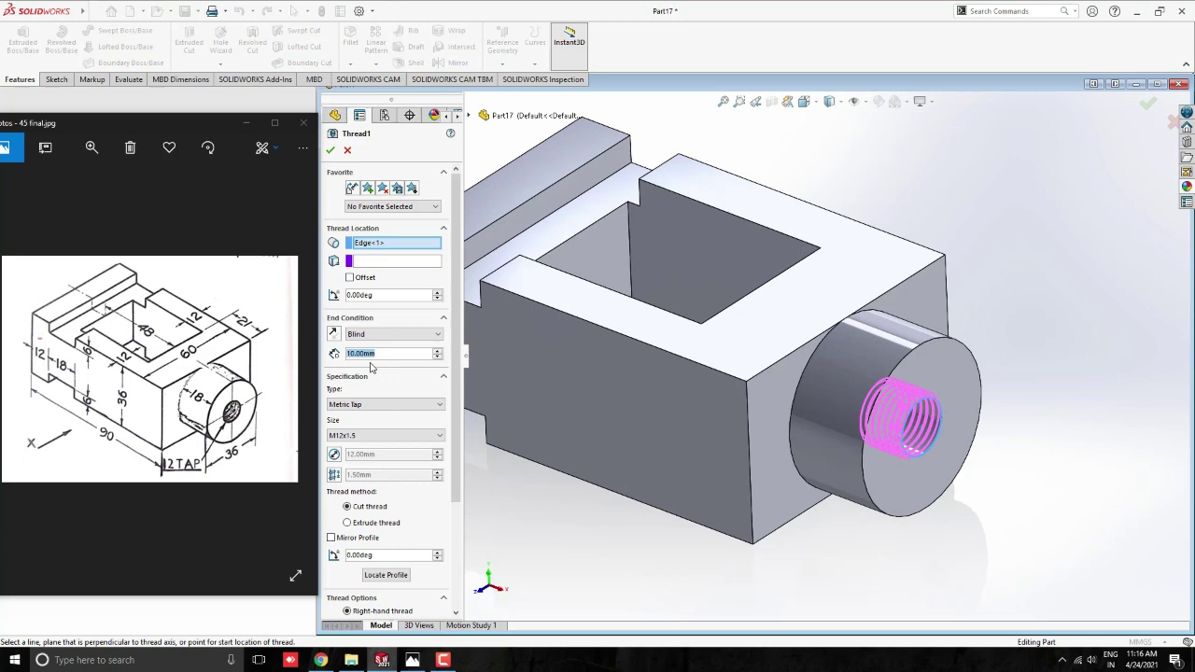
{"action": "left_click", "coordinate": [389, 336]}
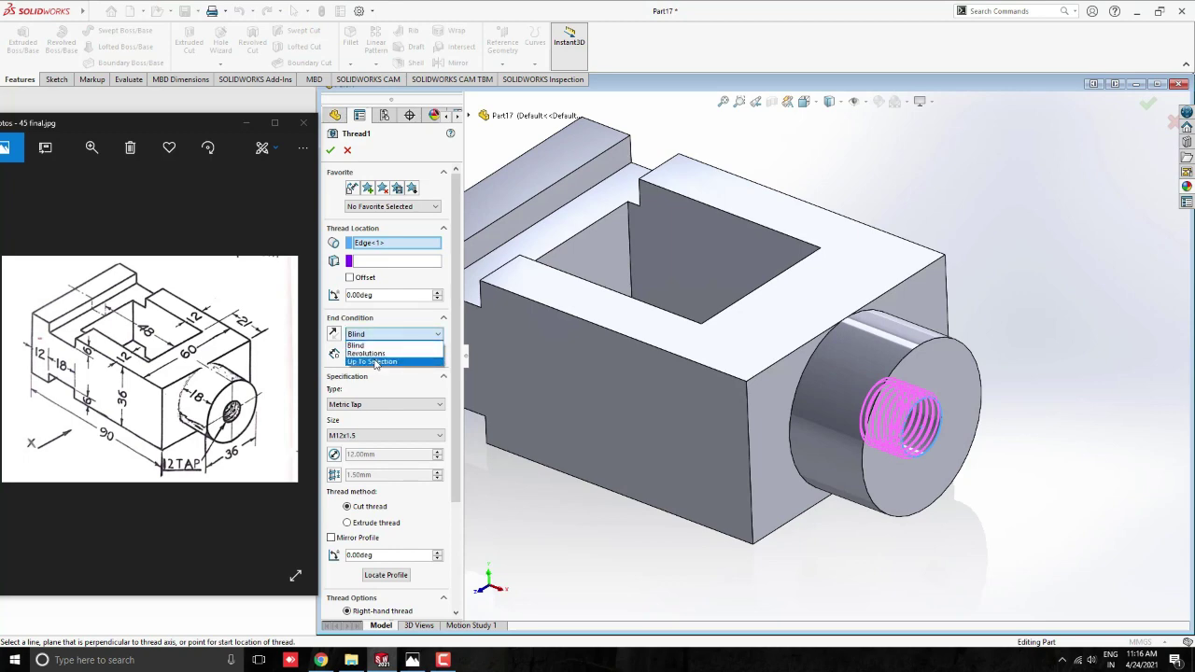
{"action": "left_click", "coordinate": [373, 361]}
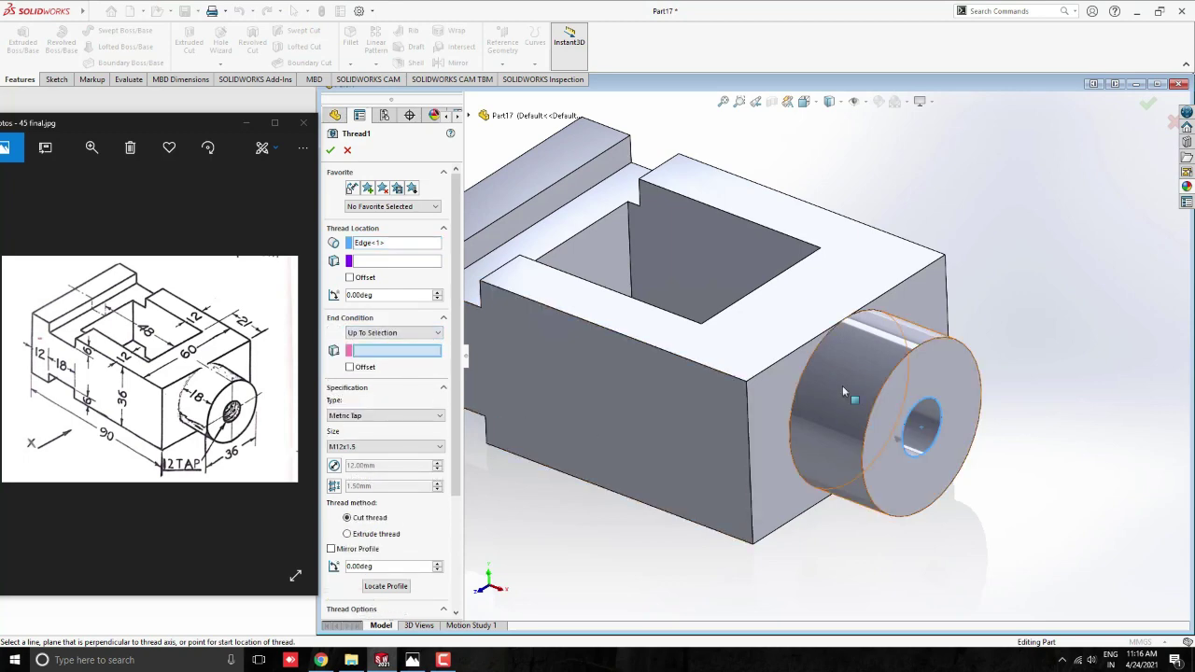
{"action": "middle_click_drag", "start_coordinate": [842, 385], "coordinate": [934, 438]}
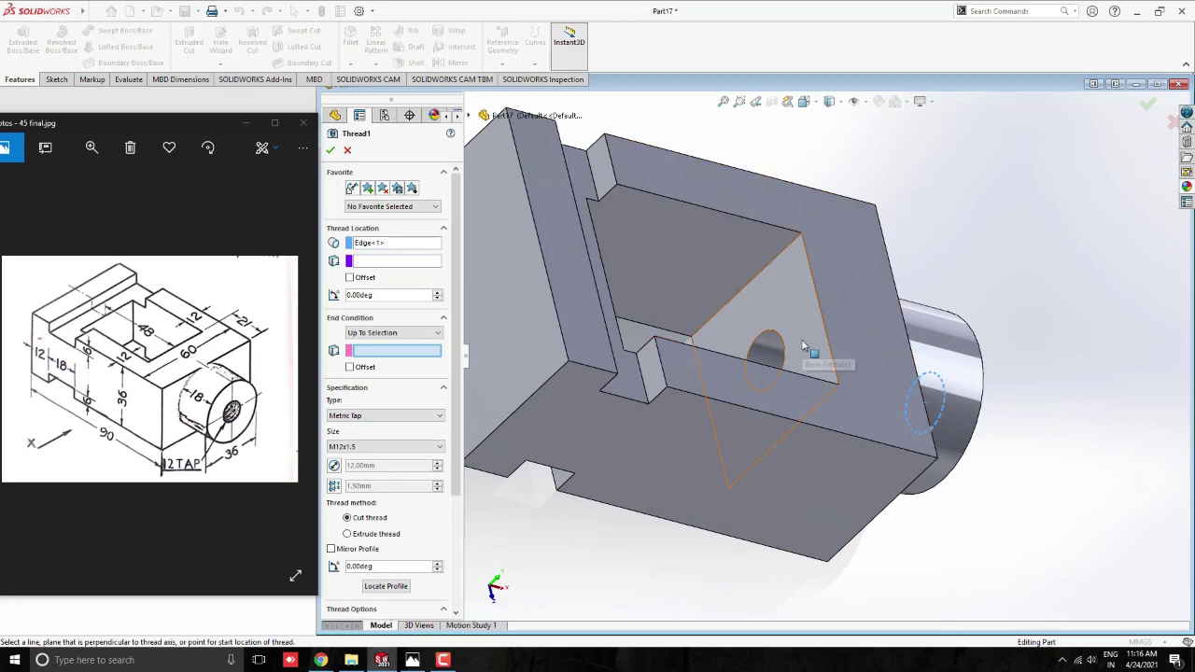
{"action": "left_click", "coordinate": [803, 346]}
{"action": "mouse_move", "coordinate": [785, 409]}
{"action": "middle_mouse_down"}
{"action": "mouse_move", "coordinate": [887, 570]}
{"action": "mouse_move", "coordinate": [807, 460]}
{"action": "mouse_move", "coordinate": [809, 476]}
{"action": "mouse_move", "coordinate": [832, 476]}
{"action": "middle_mouse_up"}
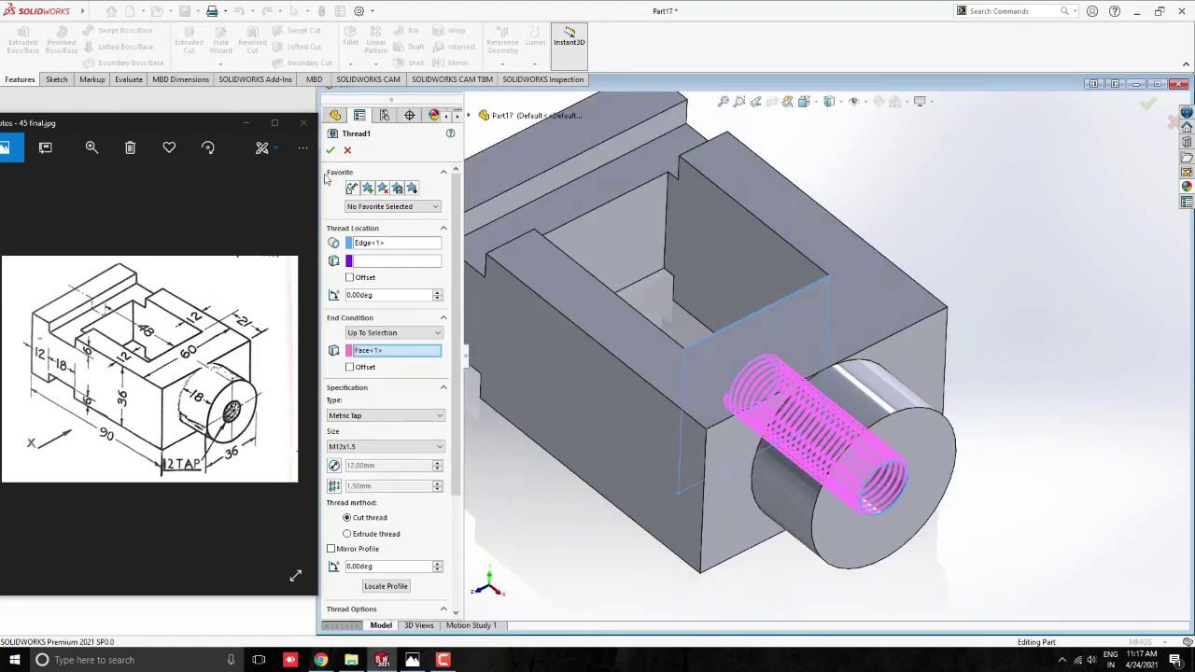
{"action": "key", "text": "Return"}
{"action": "key", "text": "ctrl+7"}
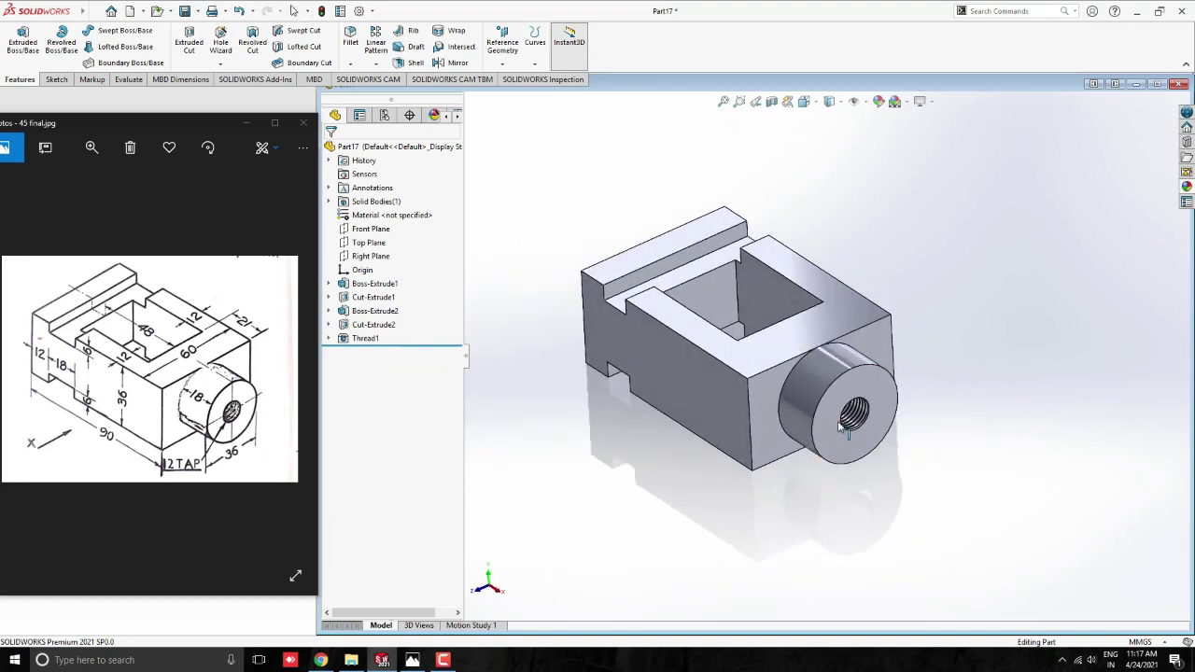
Add a 2 mm radius fillet, Fillet1, on the boss's base circular edge
{"action": "scroll", "coordinate": [828, 399], "scroll_direction": "down", "scroll_amount": 3}
{"action": "scroll", "coordinate": [834, 406], "scroll_direction": "down", "scroll_amount": 2}
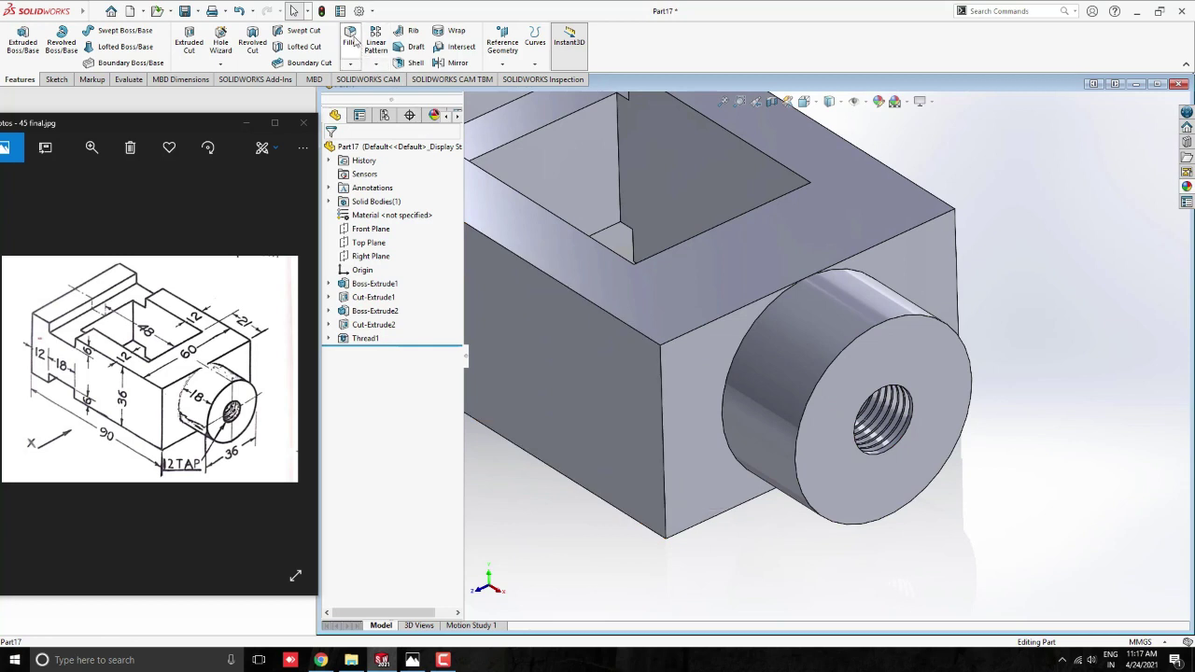
{"action": "left_click", "coordinate": [351, 37]}
{"action": "double_click", "coordinate": [379, 403]}
{"action": "type", "text": "2"}
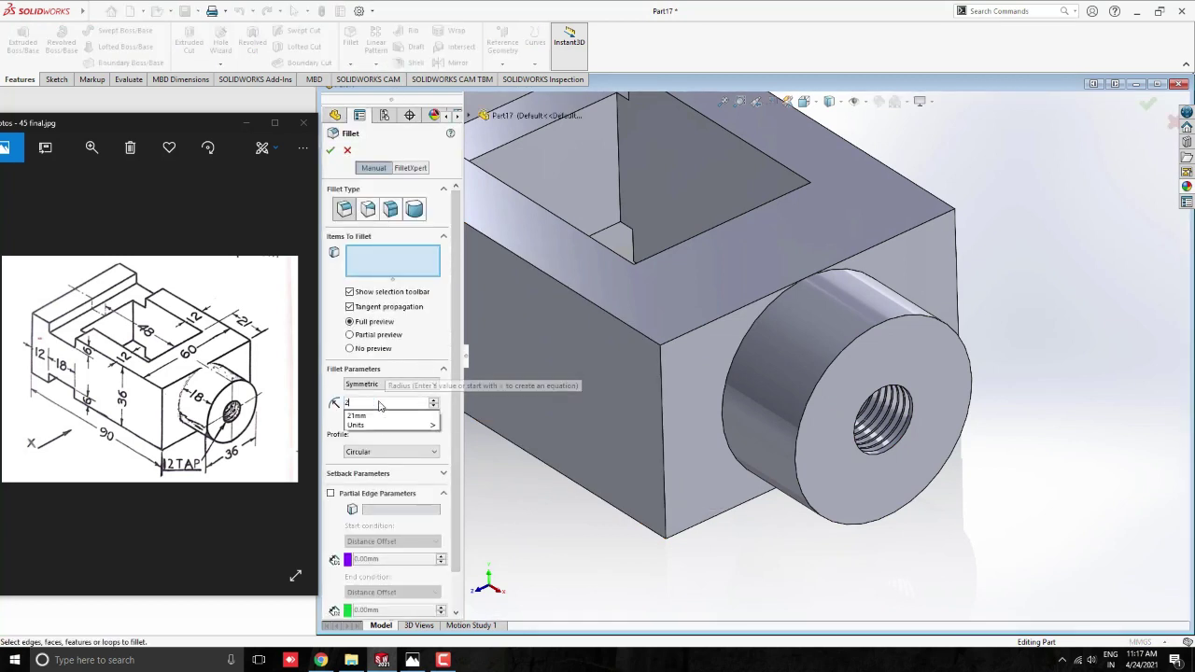
{"action": "key", "text": "Return"}
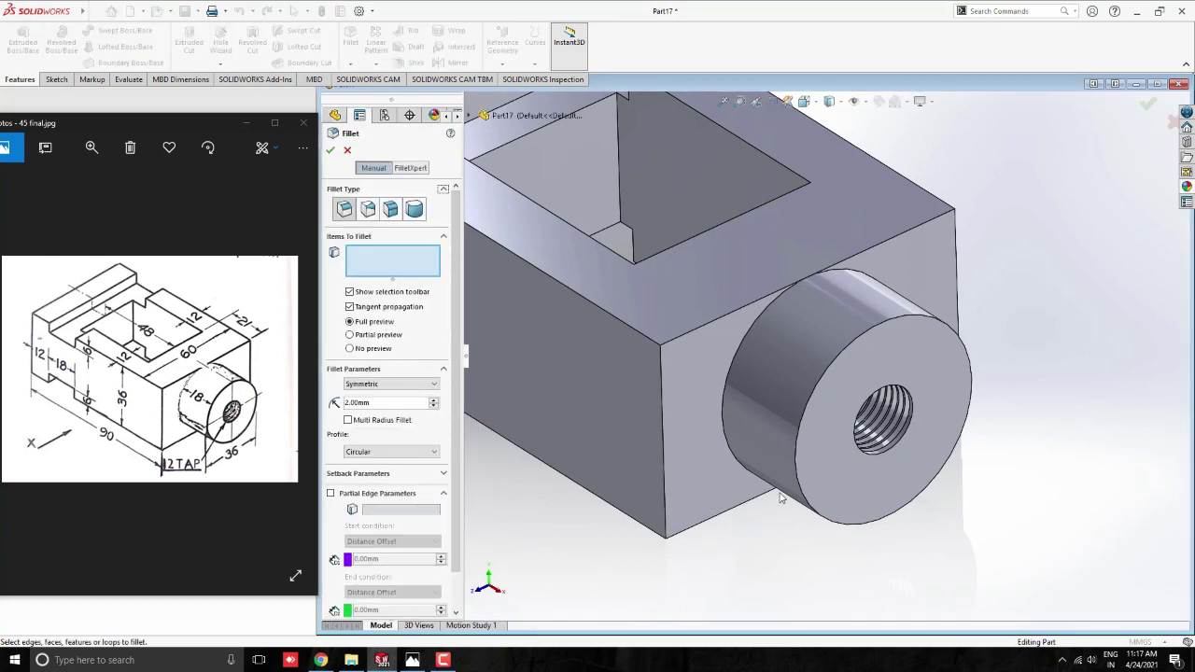
{"action": "left_click", "coordinate": [744, 402]}
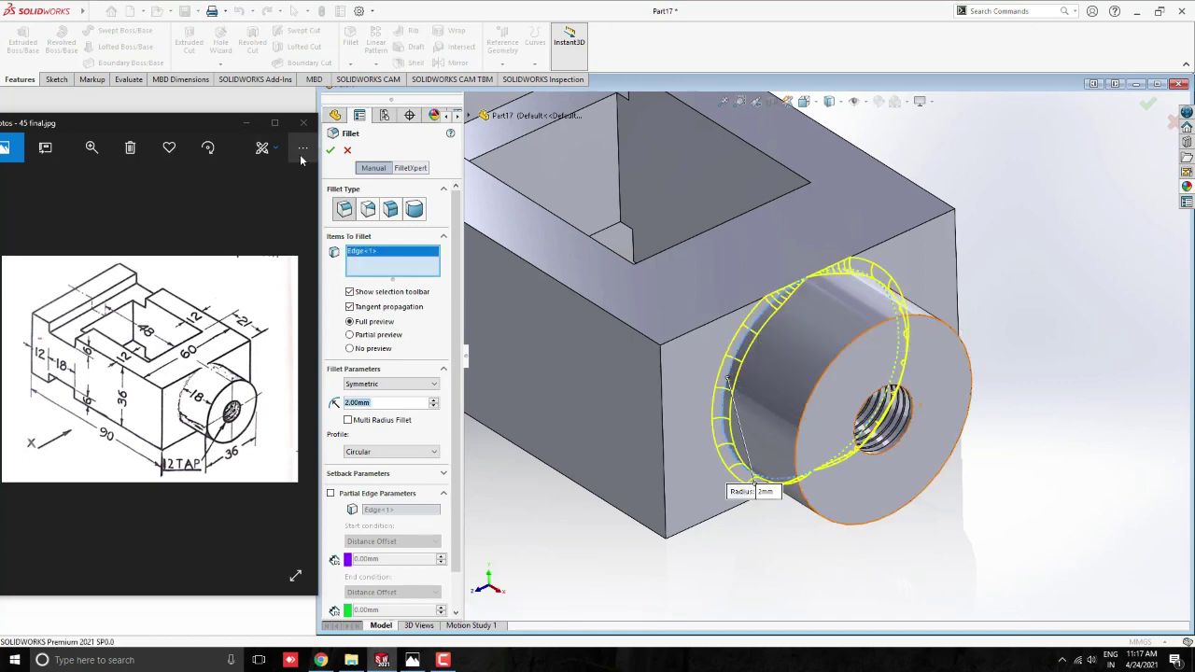
{"action": "key", "text": "Return"}
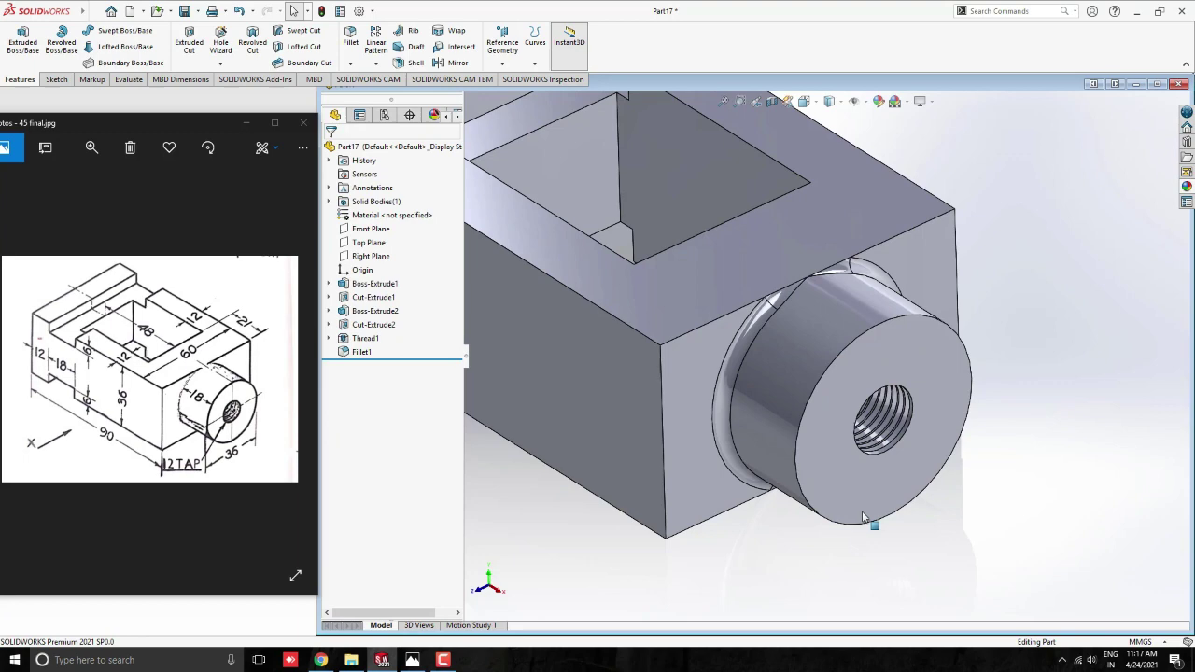
Minimize the reference photo, maximize the part window, and apply the Plain White scene
{"action": "left_click", "coordinate": [259, 128]}
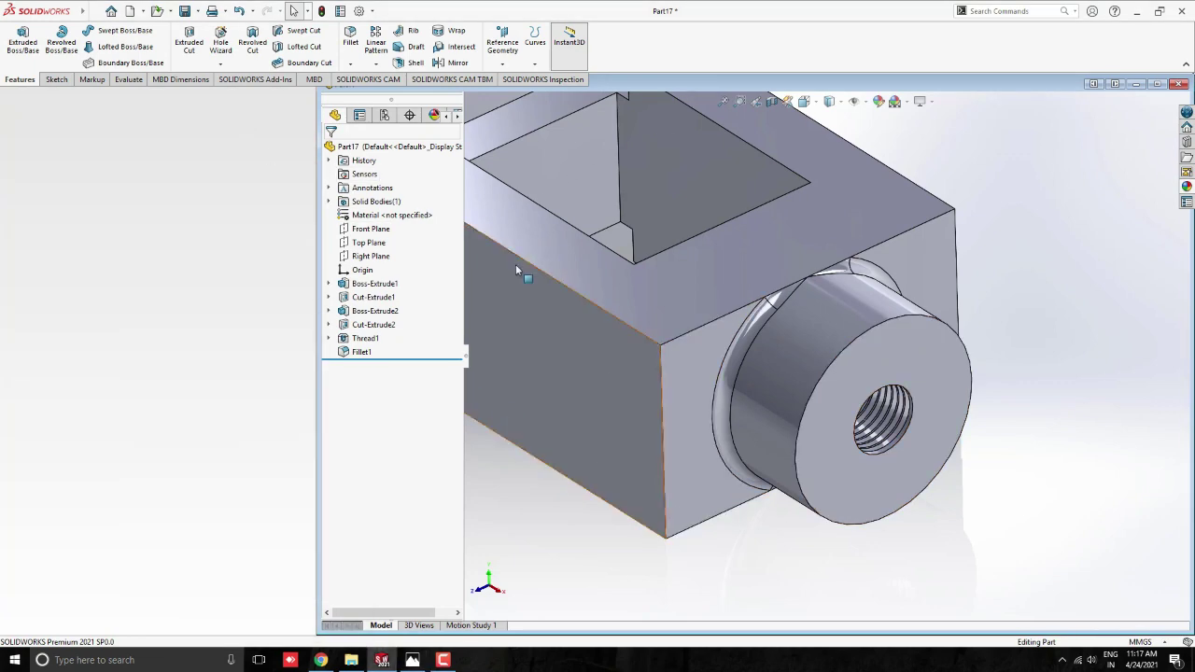
{"action": "left_click", "coordinate": [1156, 85]}
{"action": "left_click", "coordinate": [748, 97]}
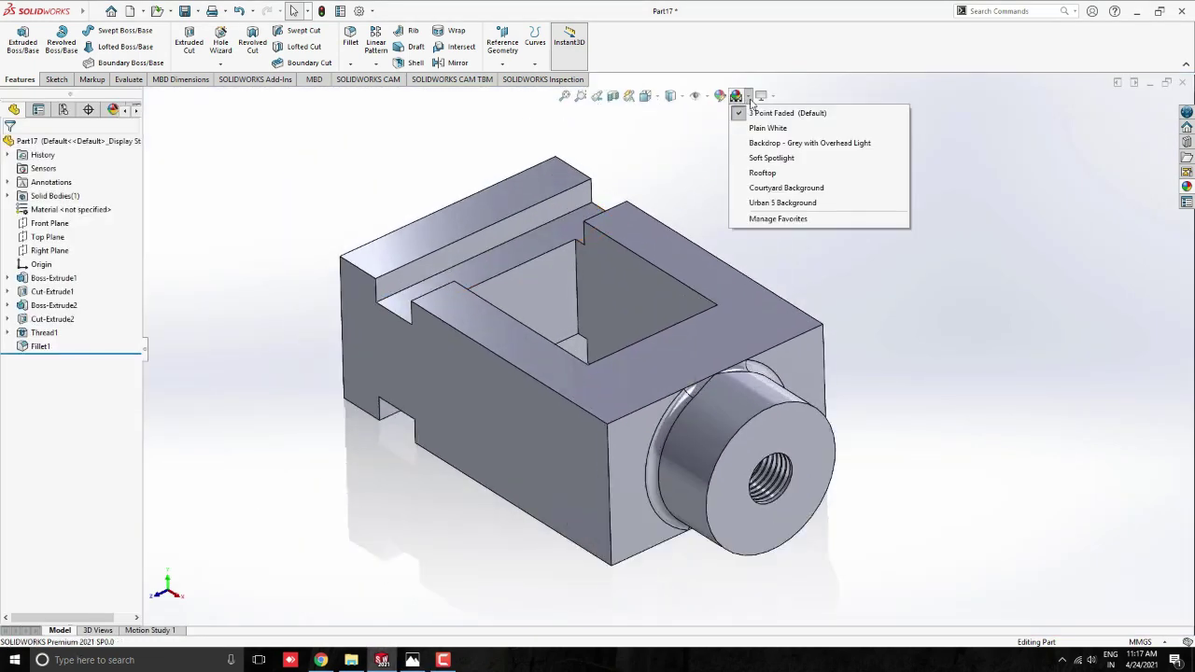
{"action": "left_click", "coordinate": [767, 128]}
{"action": "middle_click_drag", "start_coordinate": [774, 280], "coordinate": [733, 346]}
Apply the Cast Magnesium appearance to the whole part and orbit to review it
{"action": "left_click", "coordinate": [1187, 186]}
{"action": "mouse_move", "coordinate": [1133, 525]}
{"action": "left_mouse_down"}
{"action": "mouse_move", "coordinate": [945, 443]}
{"action": "mouse_move", "coordinate": [752, 314]}
{"action": "left_mouse_up"}
{"action": "left_click", "coordinate": [752, 314]}
{"action": "mouse_move", "coordinate": [752, 315]}
{"action": "middle_mouse_down"}
{"action": "mouse_move", "coordinate": [702, 353]}
{"action": "mouse_move", "coordinate": [621, 336]}
{"action": "mouse_move", "coordinate": [563, 270]}
{"action": "mouse_move", "coordinate": [471, 221]}
{"action": "mouse_move", "coordinate": [426, 224]}
{"action": "mouse_move", "coordinate": [347, 264]}
{"action": "middle_mouse_up"}
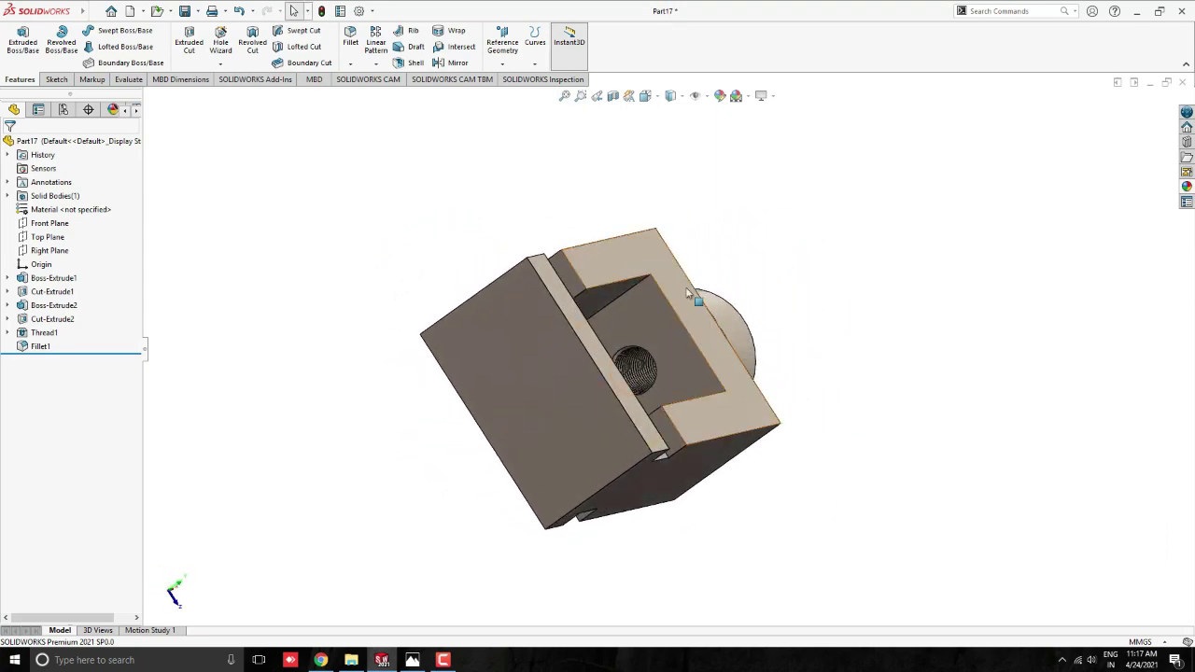
{"action": "mouse_move", "coordinate": [688, 292]}
{"action": "middle_mouse_down"}
{"action": "mouse_move", "coordinate": [629, 349]}
{"action": "mouse_move", "coordinate": [592, 208]}
{"action": "mouse_move", "coordinate": [606, 248]}
{"action": "mouse_move", "coordinate": [616, 237]}
{"action": "mouse_move", "coordinate": [557, 232]}
{"action": "mouse_move", "coordinate": [558, 283]}
{"action": "mouse_move", "coordinate": [608, 333]}
{"action": "mouse_move", "coordinate": [603, 361]}
{"action": "mouse_move", "coordinate": [544, 381]}
{"action": "mouse_move", "coordinate": [486, 336]}
{"action": "mouse_move", "coordinate": [480, 288]}
{"action": "mouse_move", "coordinate": [511, 308]}
{"action": "mouse_move", "coordinate": [613, 270]}
{"action": "mouse_move", "coordinate": [573, 243]}
{"action": "mouse_move", "coordinate": [608, 322]}
{"action": "middle_mouse_up"}
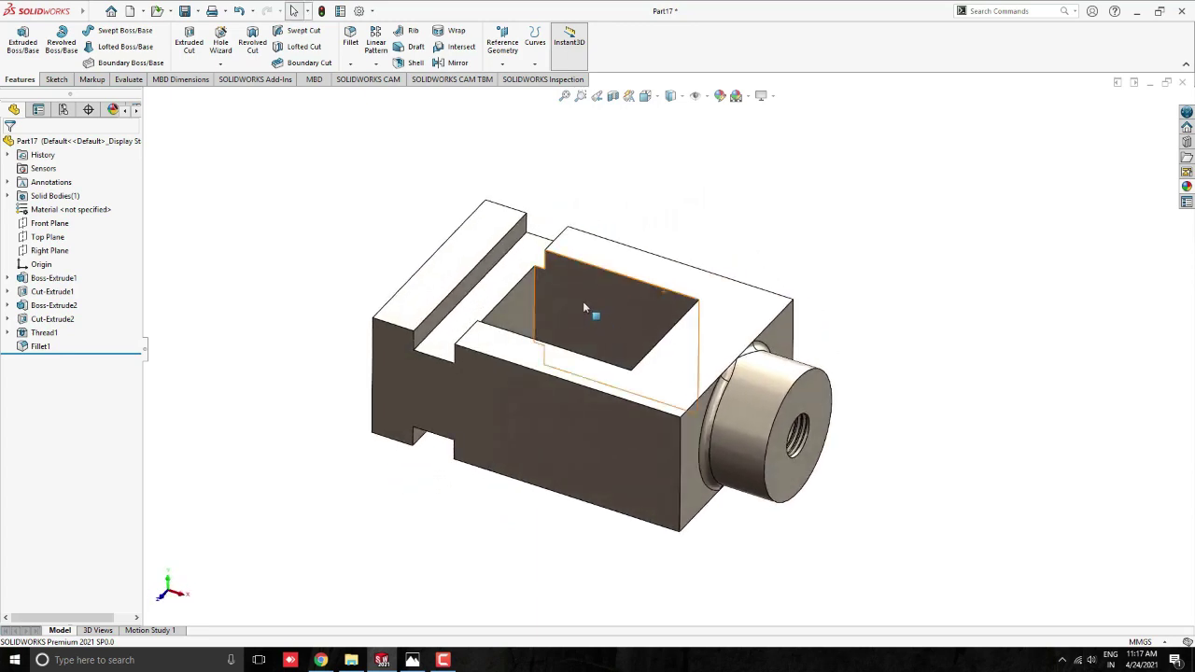